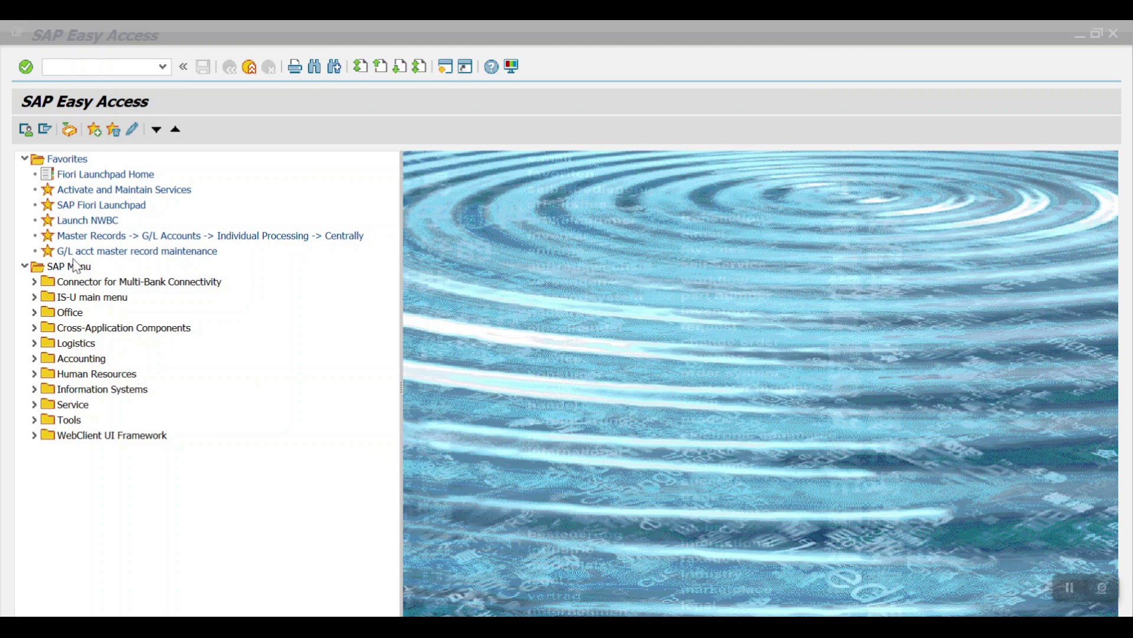
Step: Open the Customer Line Item Display transaction
click(88, 68)
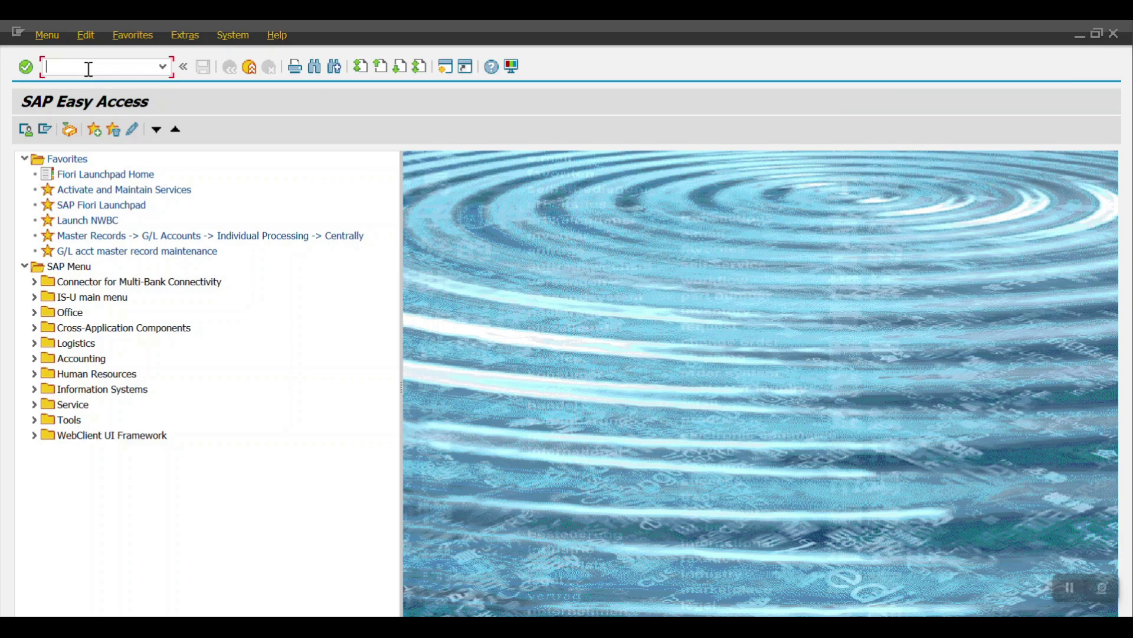
text(fbl)
text(3n)
key(Return)
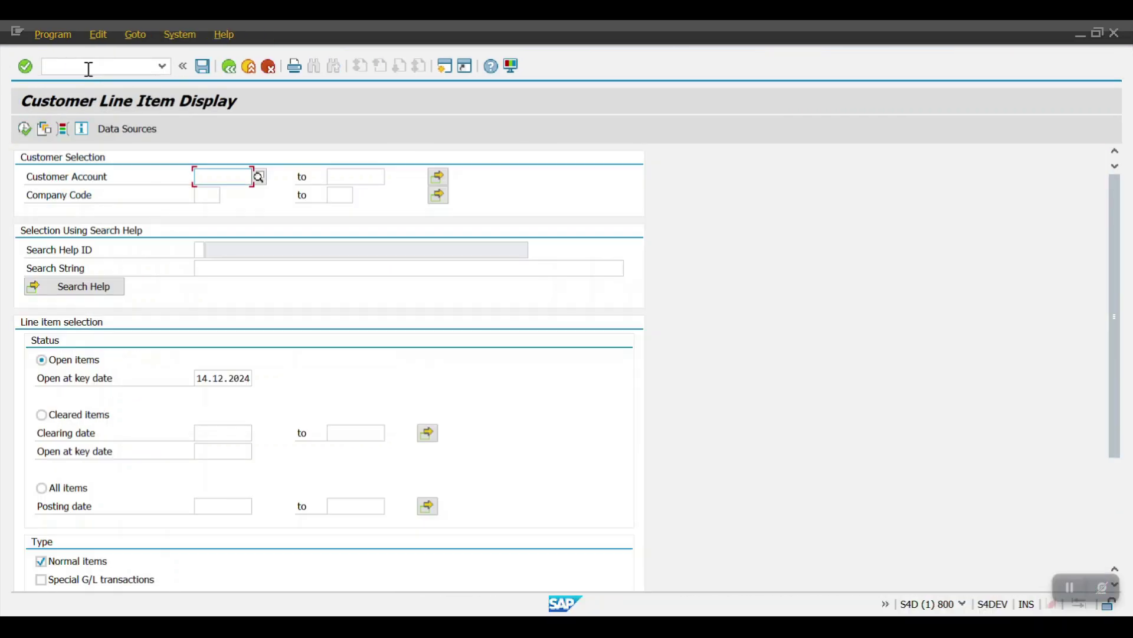
Step: Run the customer line item report for the open items of company code 2000
key(Tab)
key(Down)
key(Return)
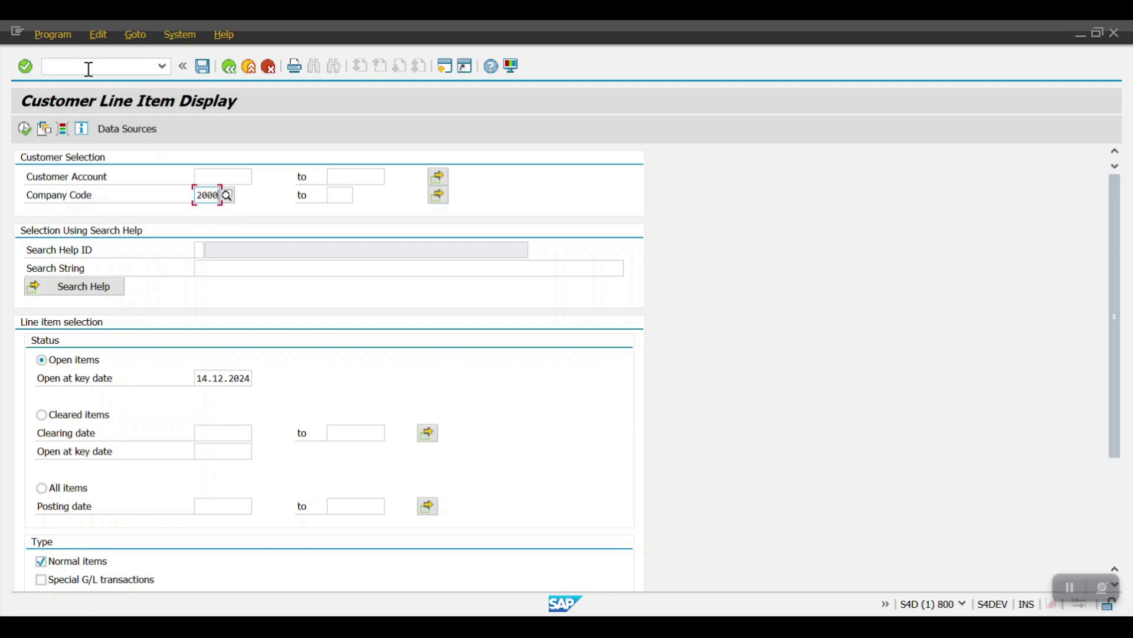
click(31, 125)
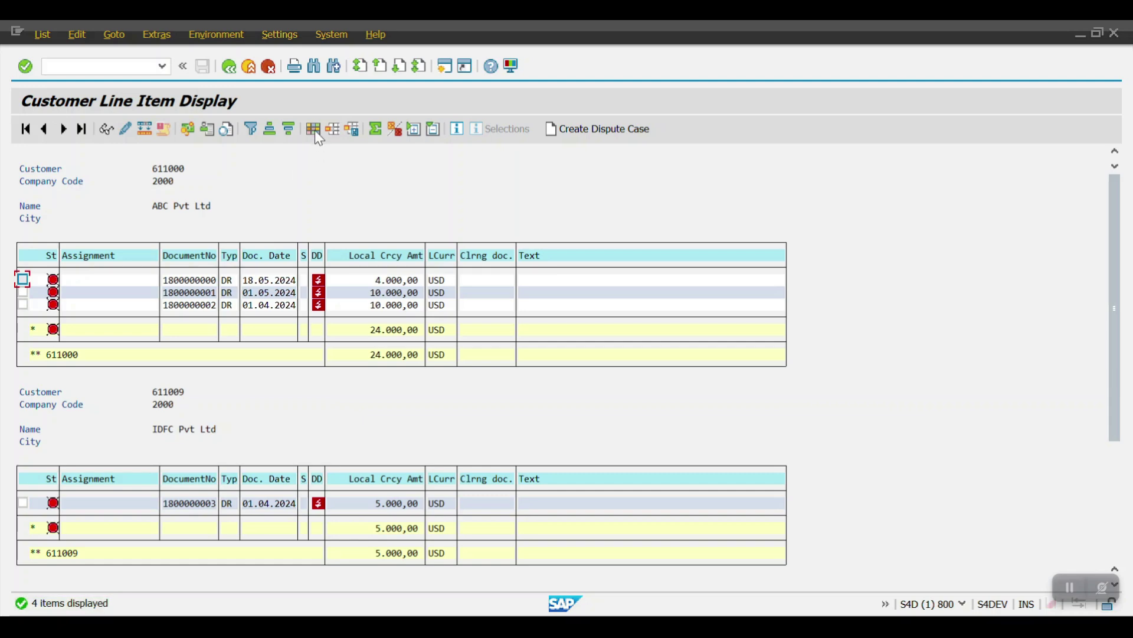
Step: Add the hidden field Ref.key (header) 1 to line 1 of the line item list layout, with the hidden fields sorted alphabetically
click(314, 129)
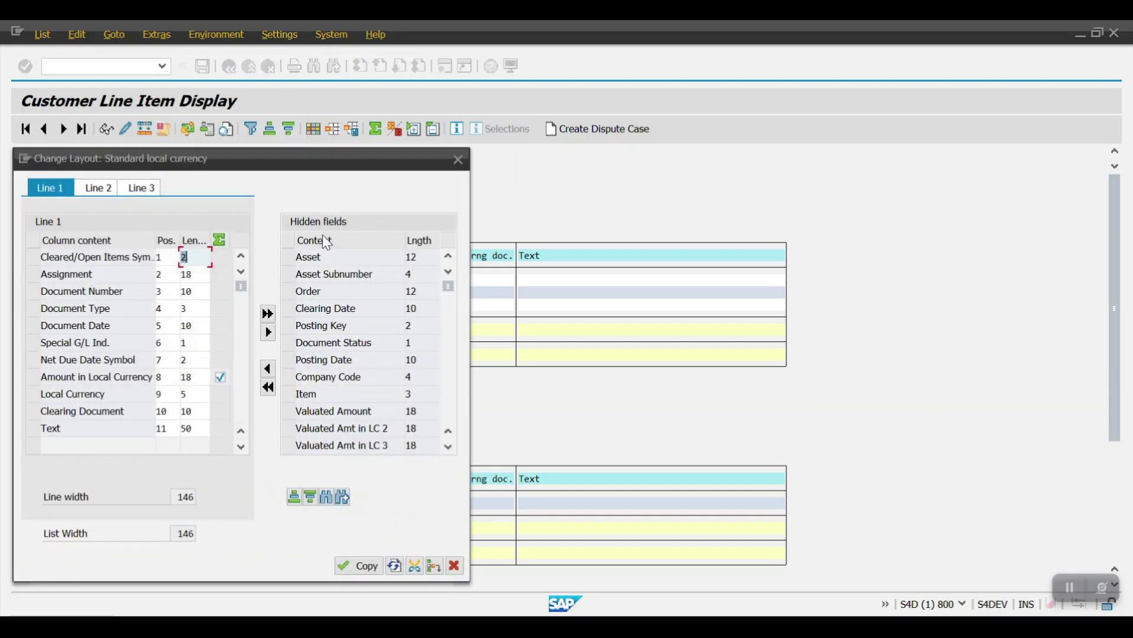
click(294, 499)
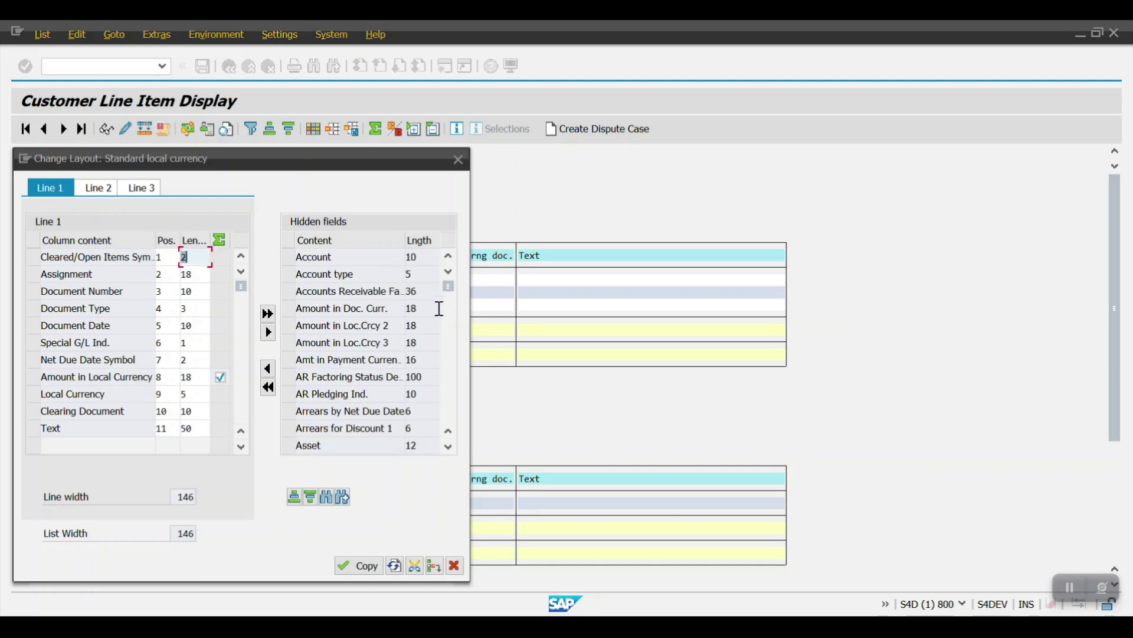
drag(448, 287, 450, 394)
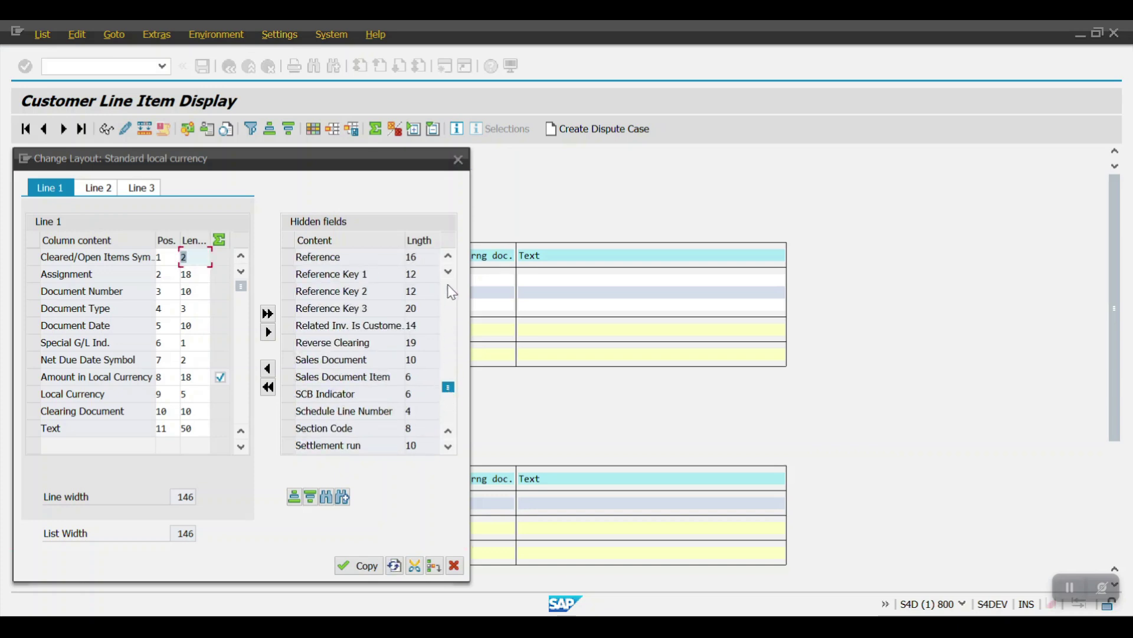
click(448, 256)
click(448, 256)
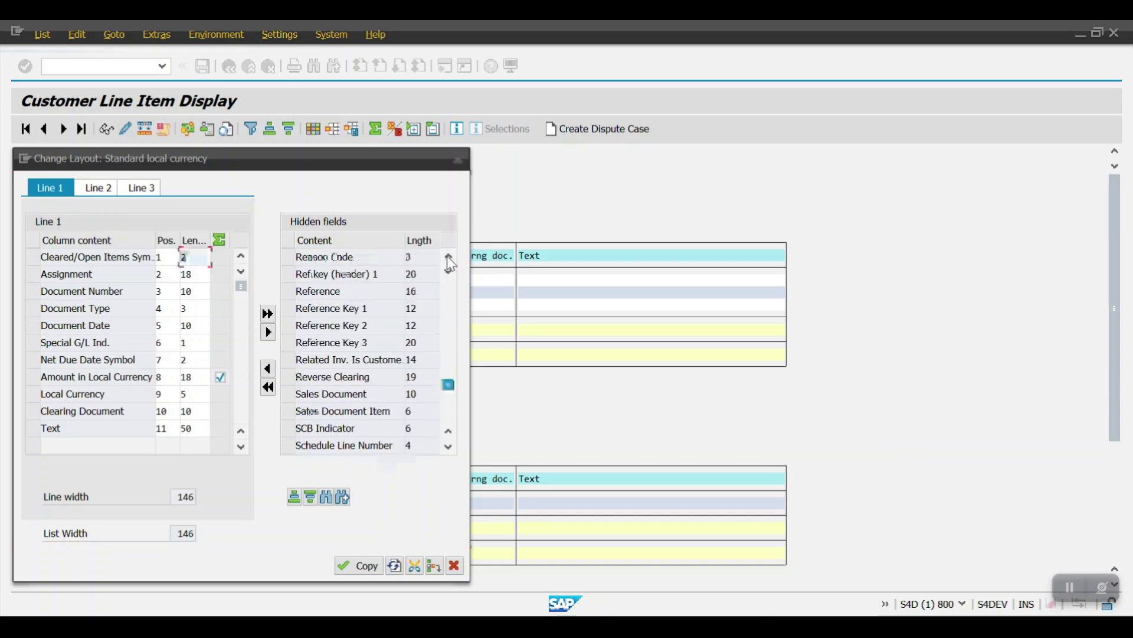
click(286, 274)
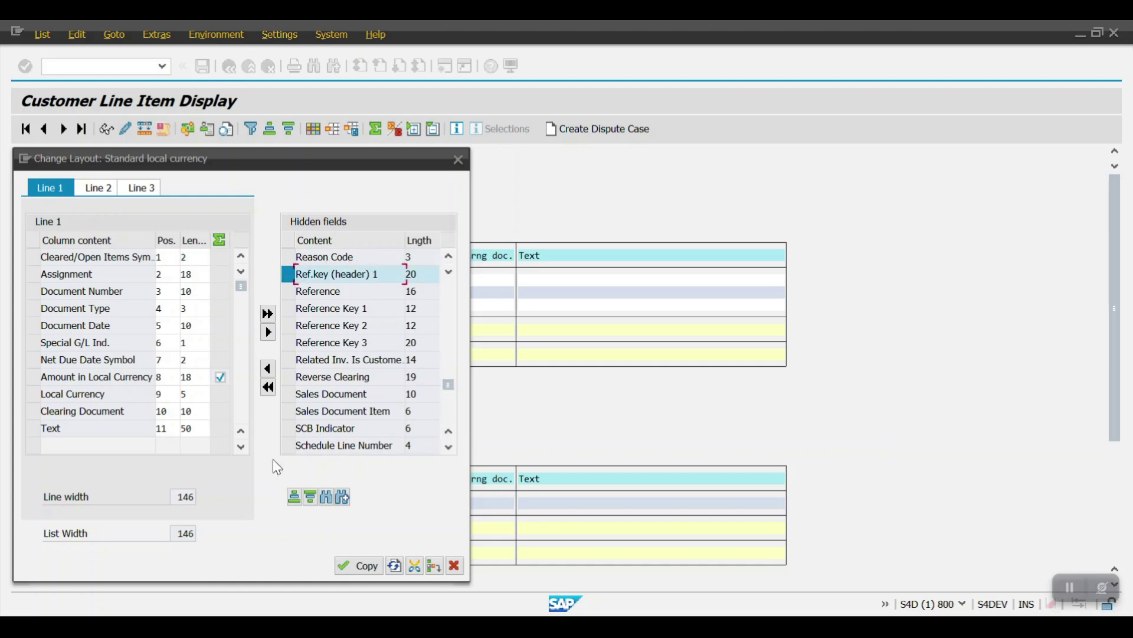
click(266, 370)
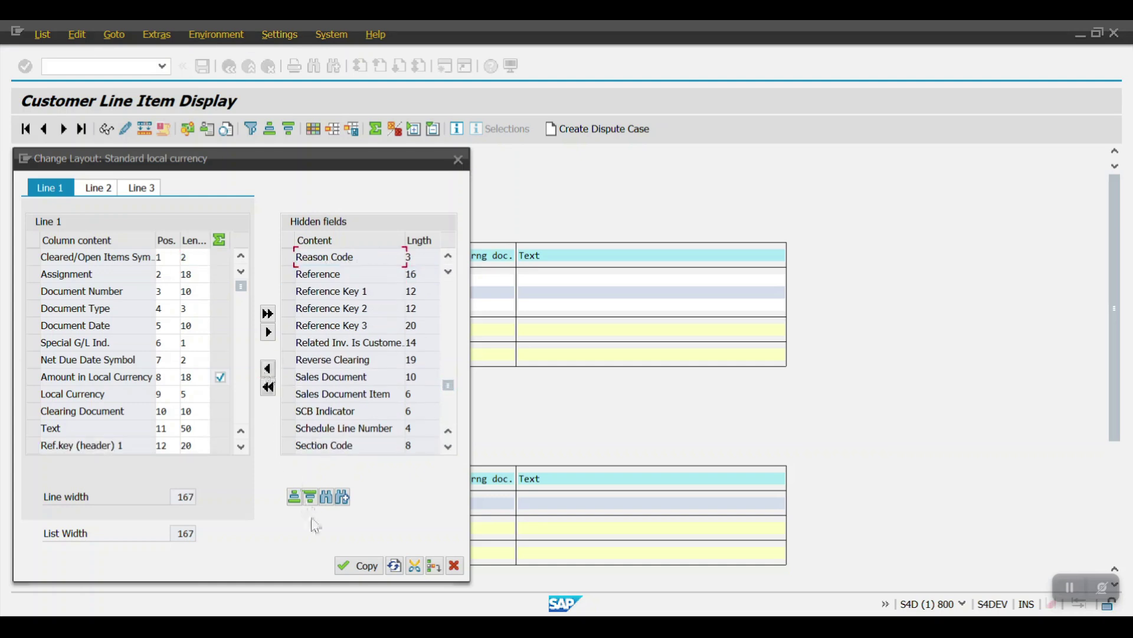
click(357, 567)
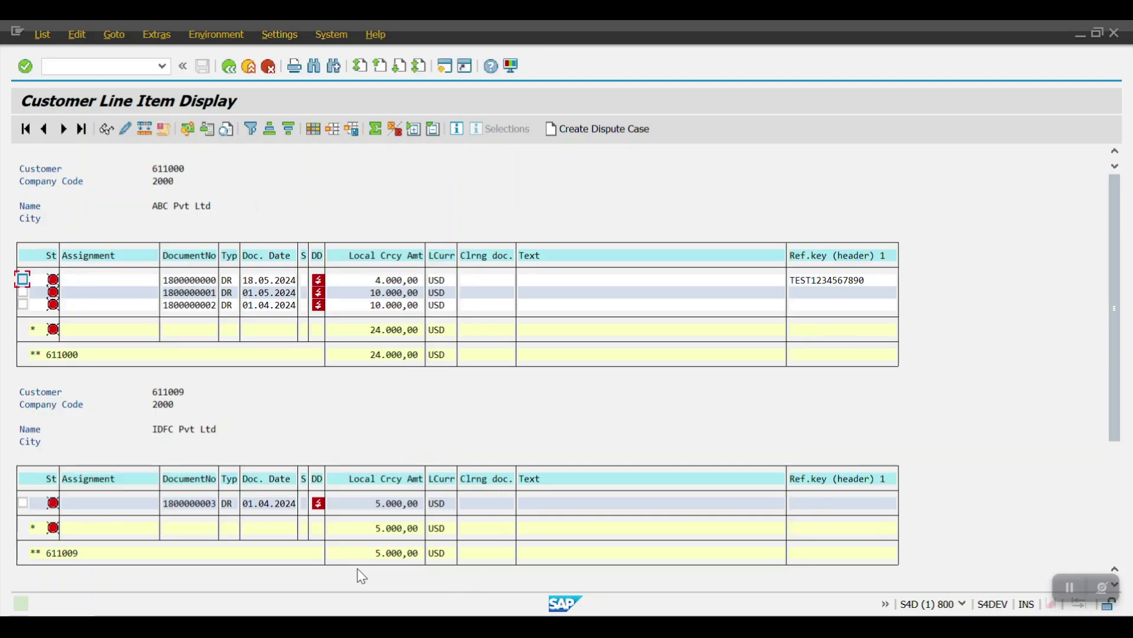
click(833, 259)
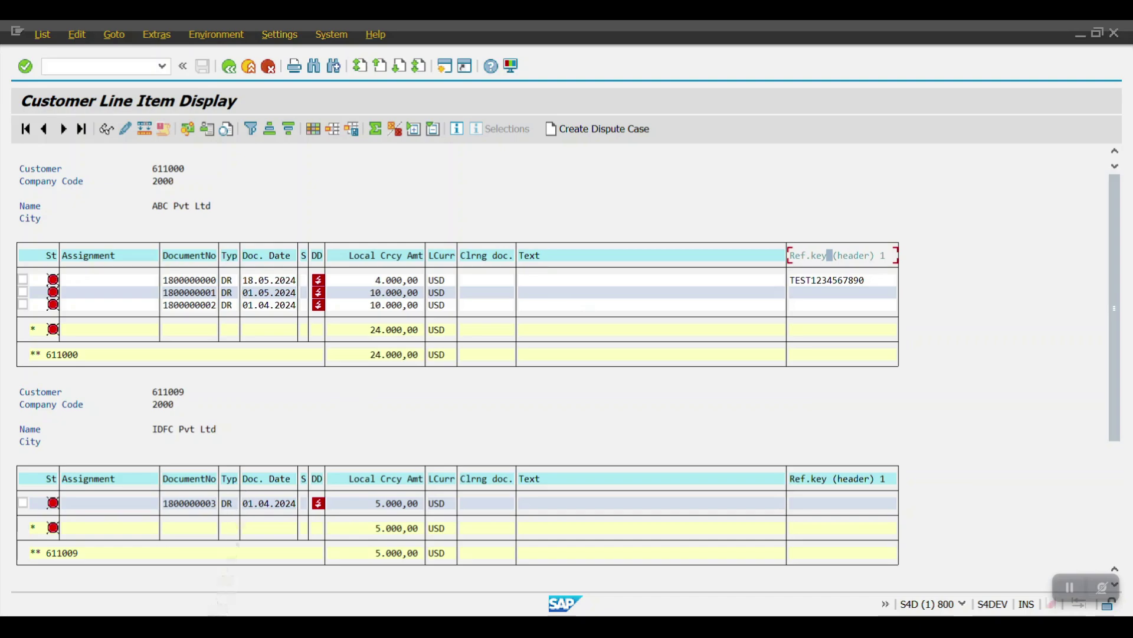
Step: Switch to the SAP Fiori launchpad in the browser and open the recently used Manage Customer Line Items app
mouse_move(210, 614)
click(177, 519)
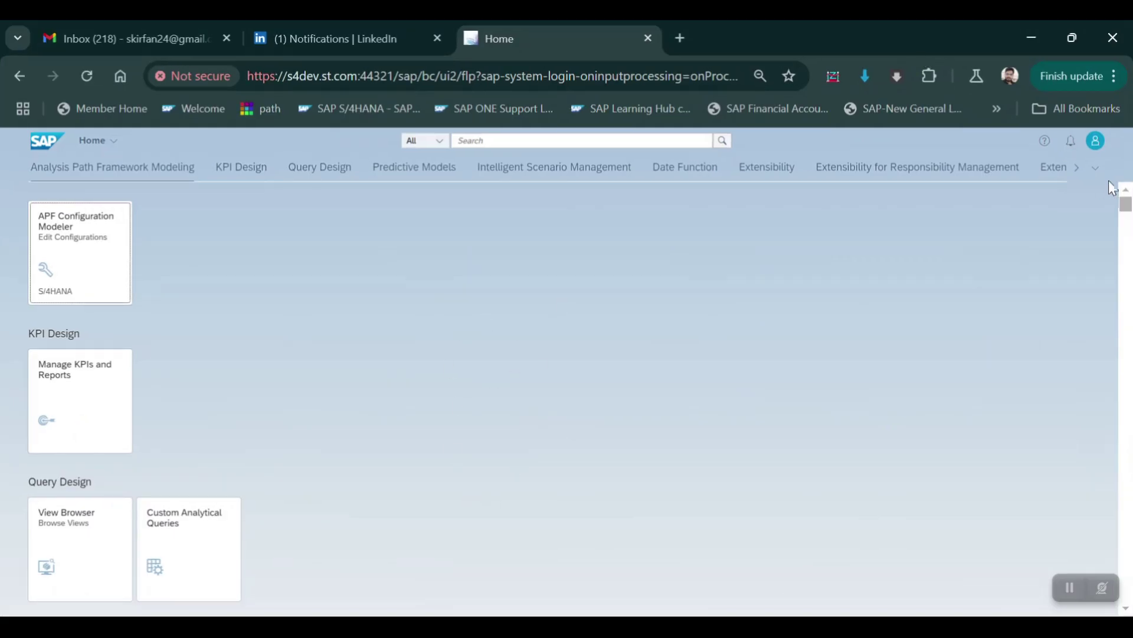
click(1096, 144)
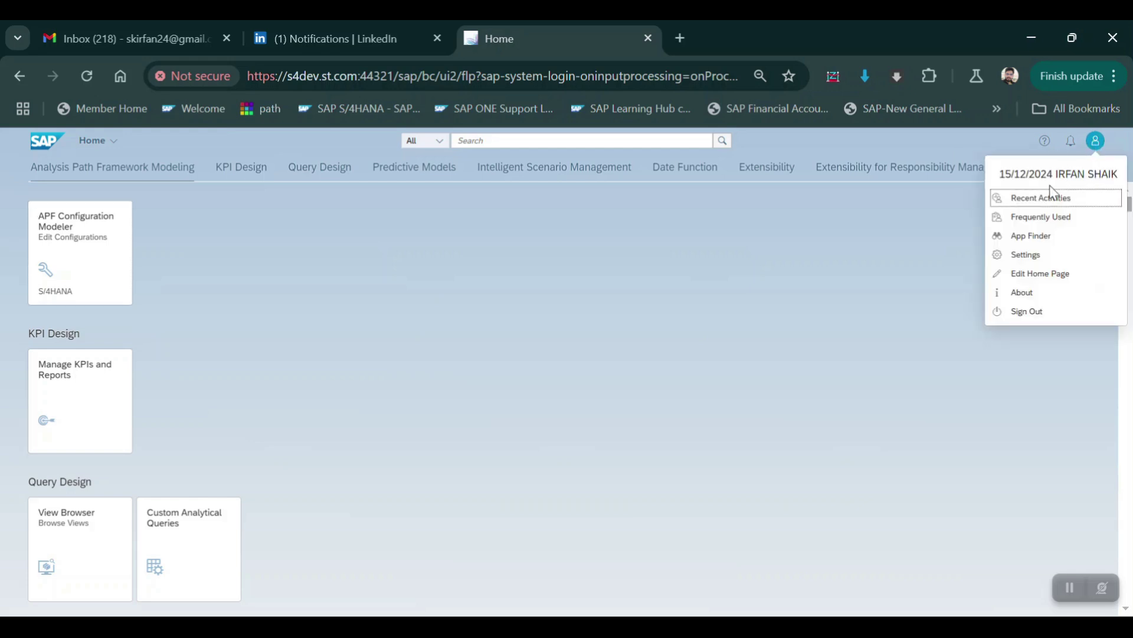
click(1029, 201)
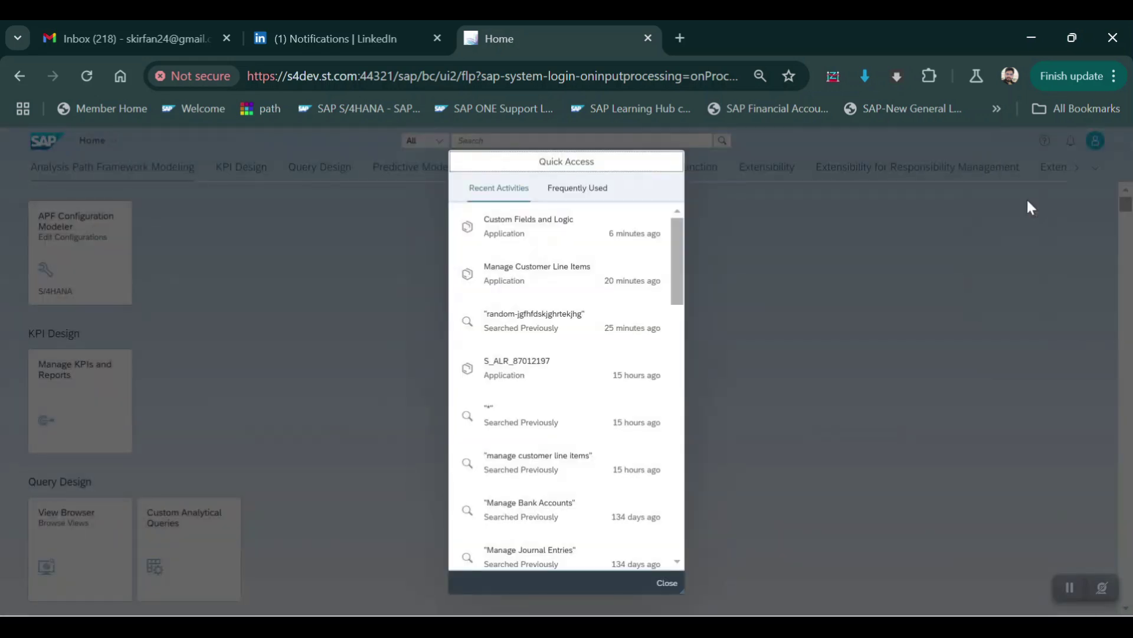
click(564, 273)
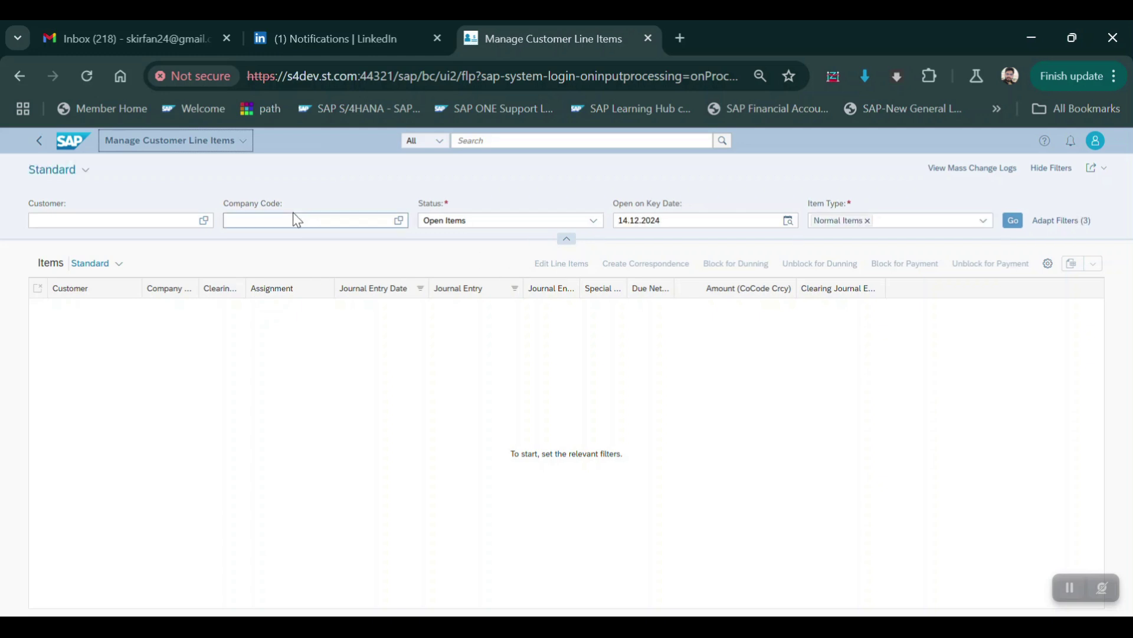
Step: Filter the customer line items by company code 2000 and load the open items
click(295, 218)
text(2000)
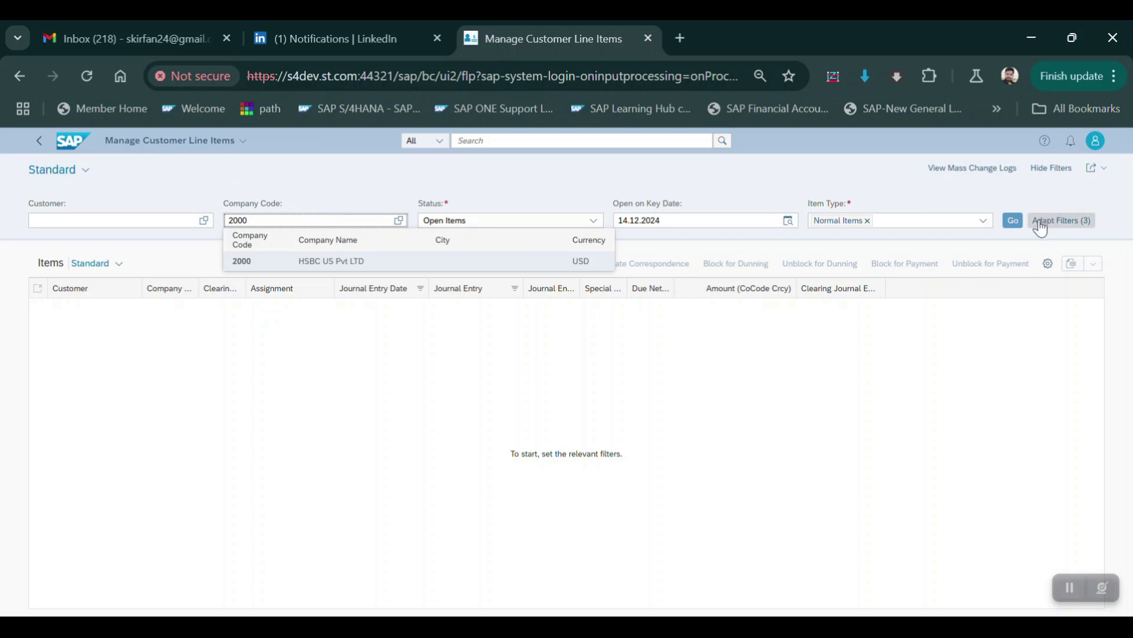
click(1013, 221)
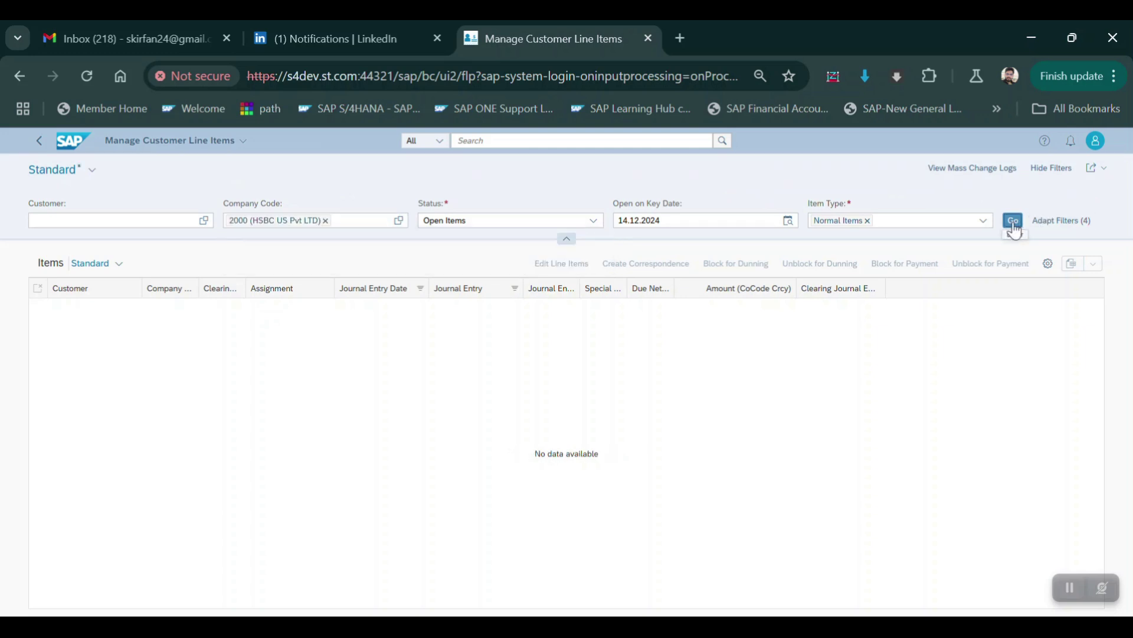
Step: Try to add the Reference 1 column to the items table, searching the available columns for "ref"
click(1049, 264)
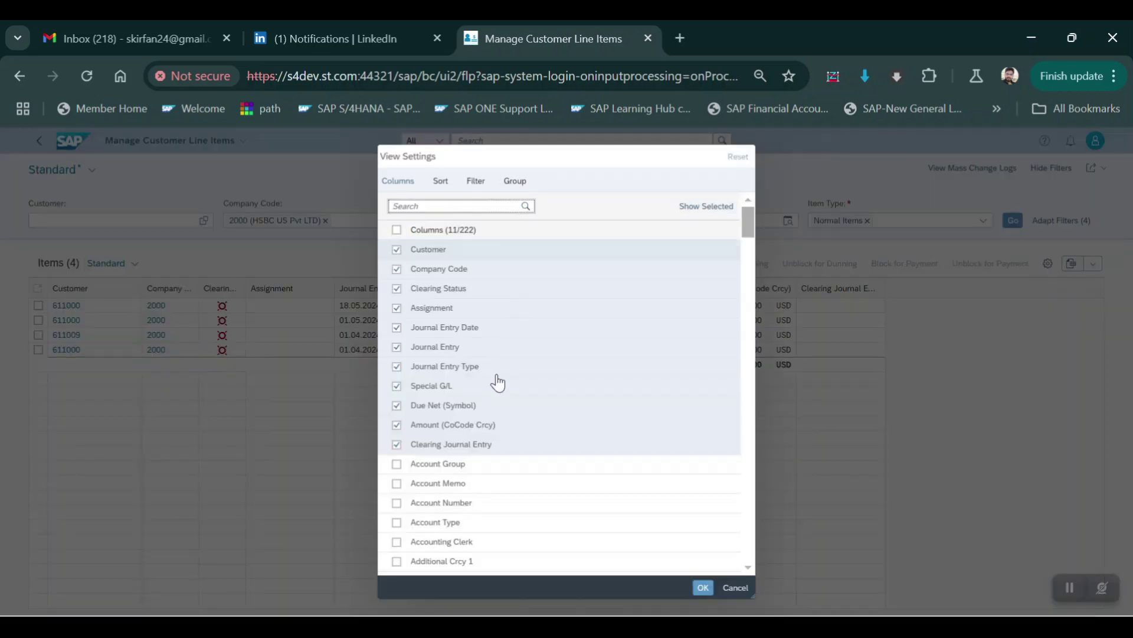
mouse_move(560, 275)
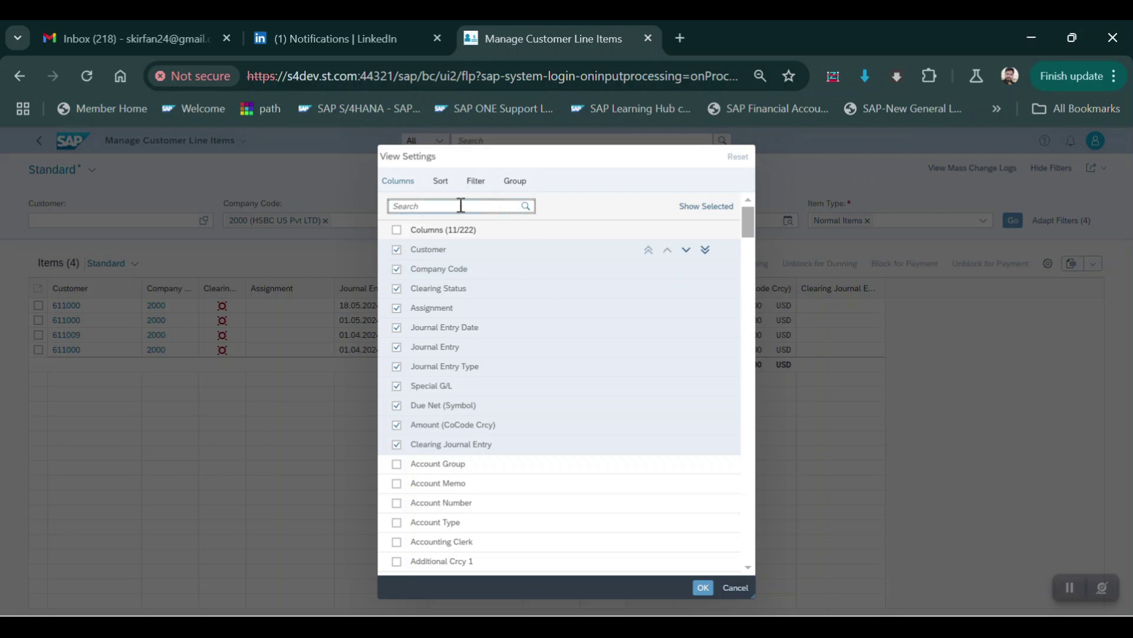
text(ref)
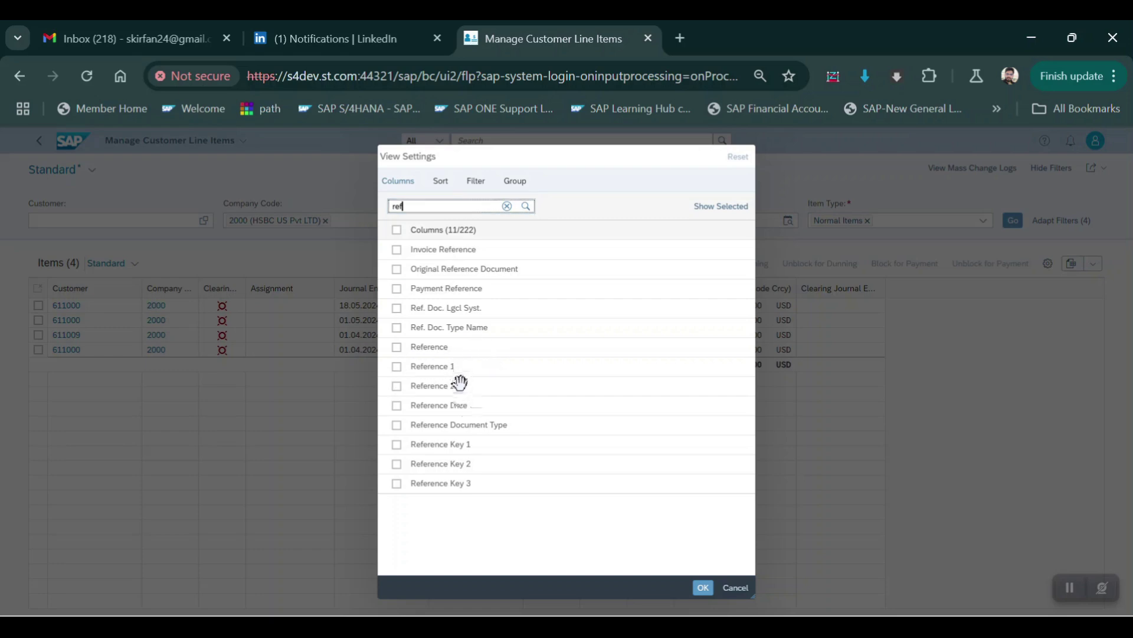
click(397, 367)
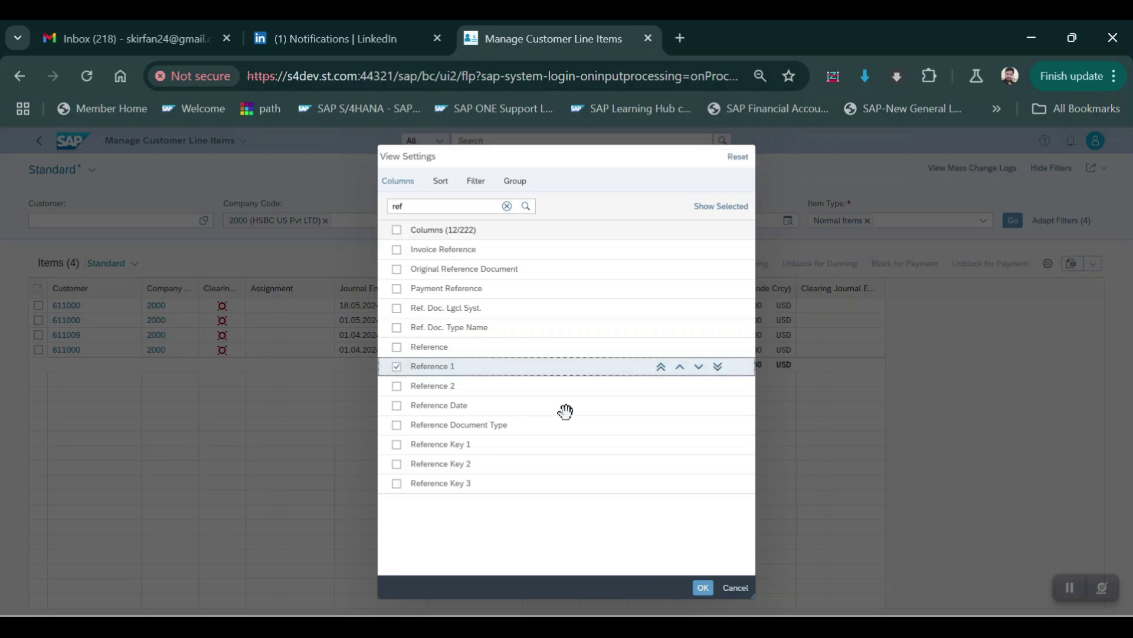
click(703, 588)
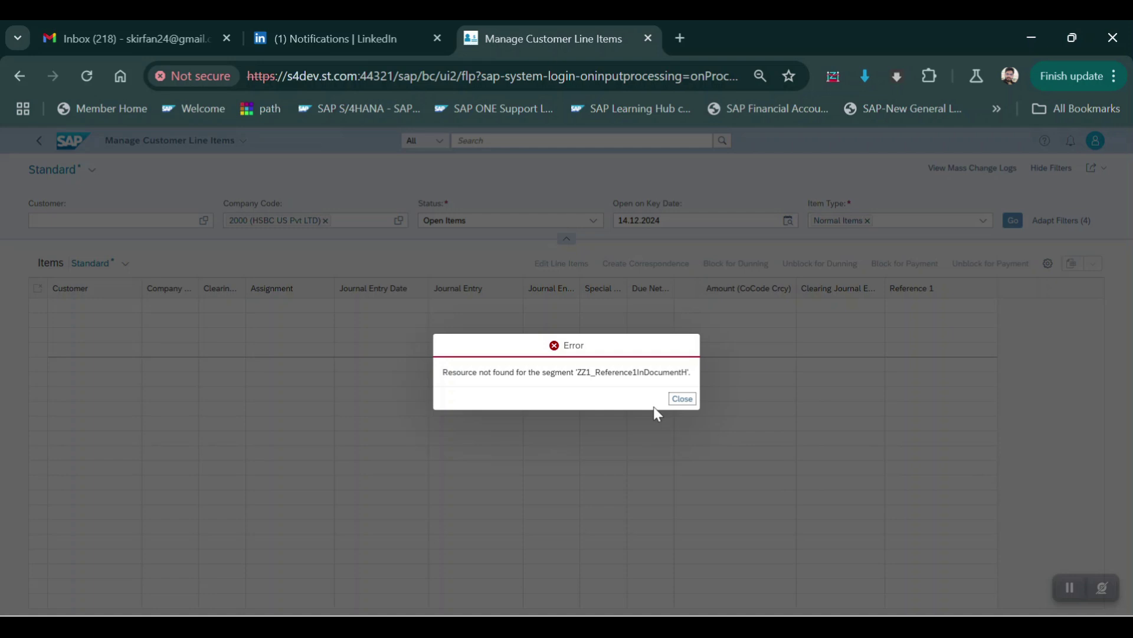
click(678, 399)
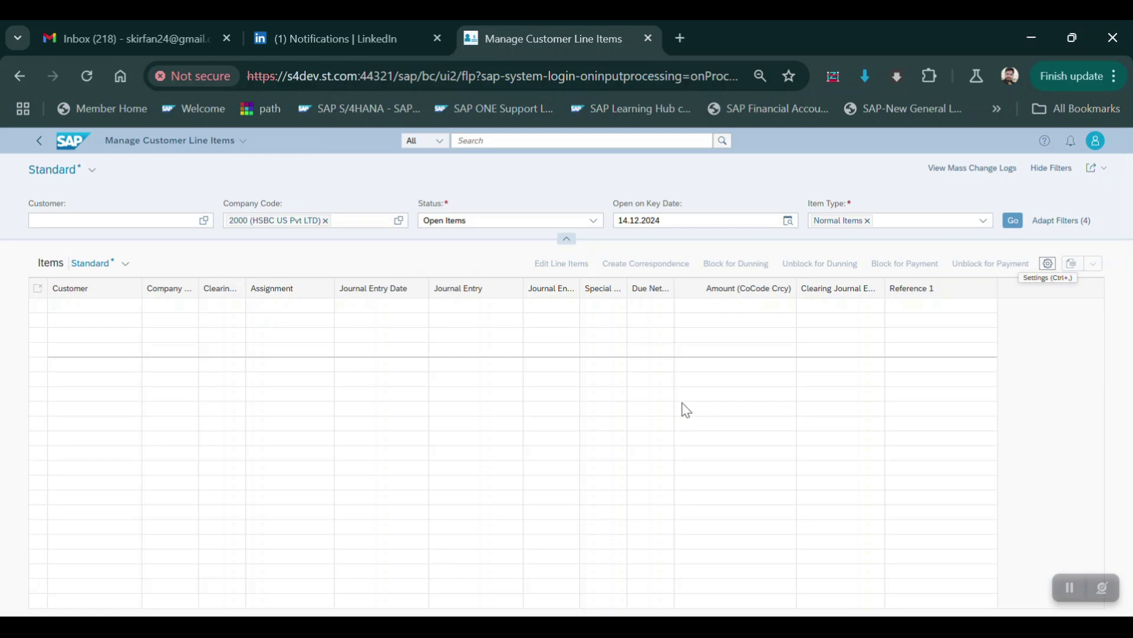
Step: Open the recently used Custom Fields and Logic app and show its data source extensions
click(1093, 143)
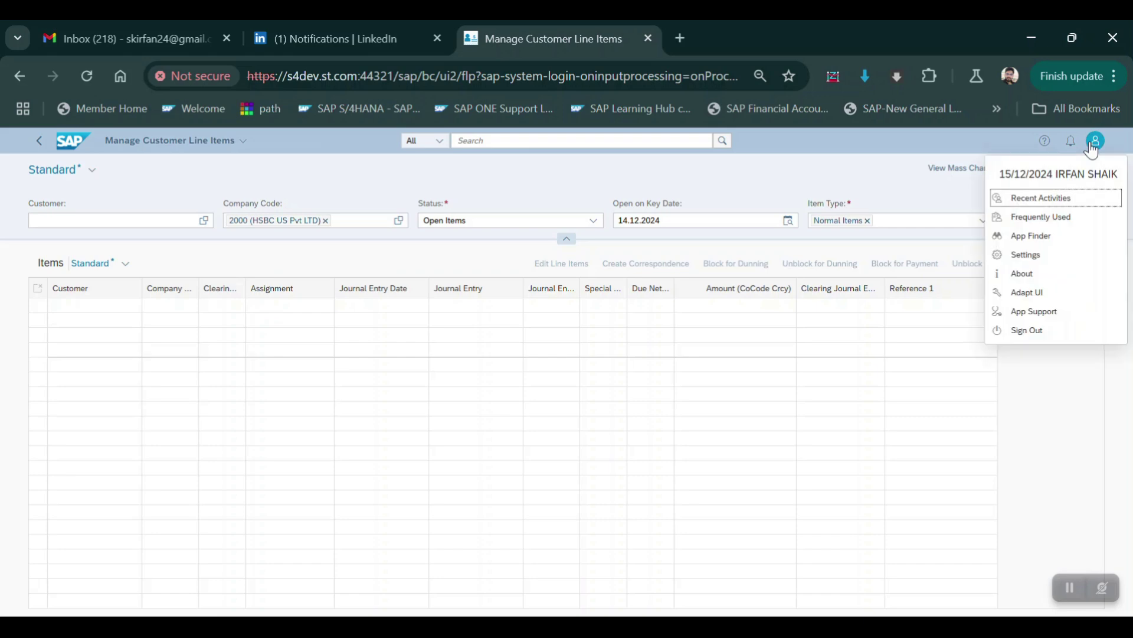
click(1048, 199)
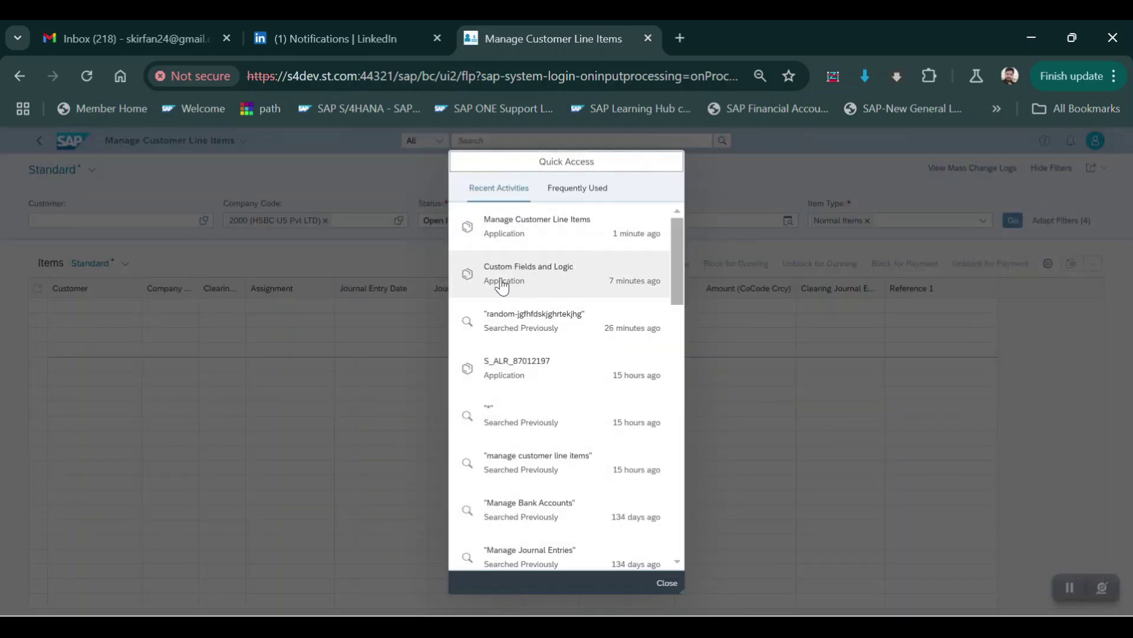
click(517, 279)
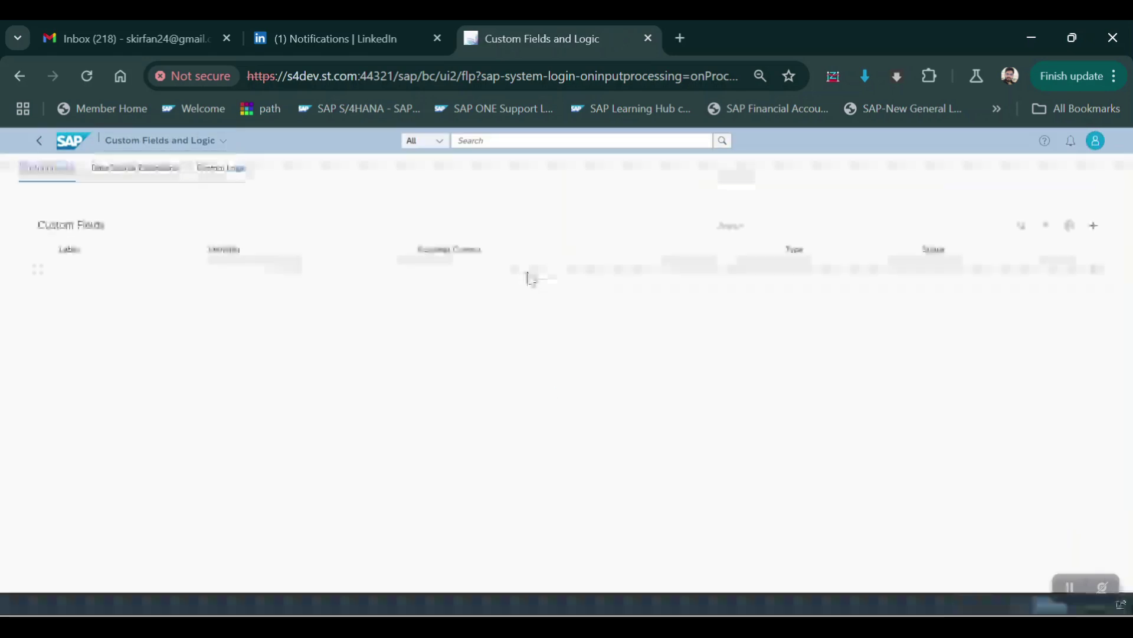
click(134, 169)
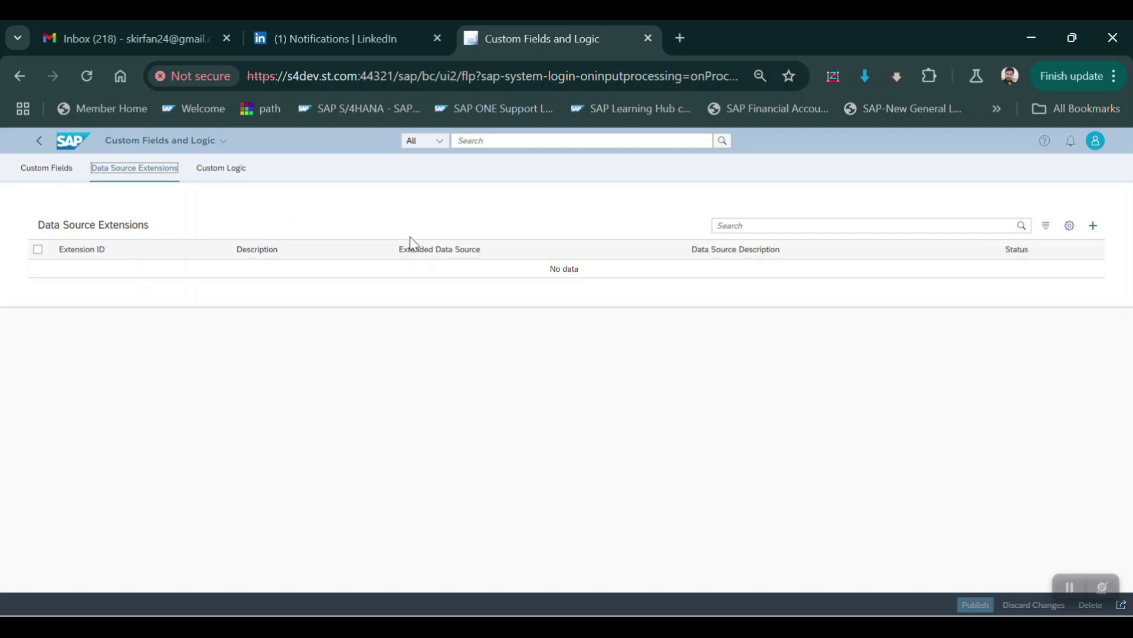
Step: Start a new data source extension, search the data sources for "Manage customer line item" and choose FAR_CUSTOMER_LINE_ITEMS
click(1090, 234)
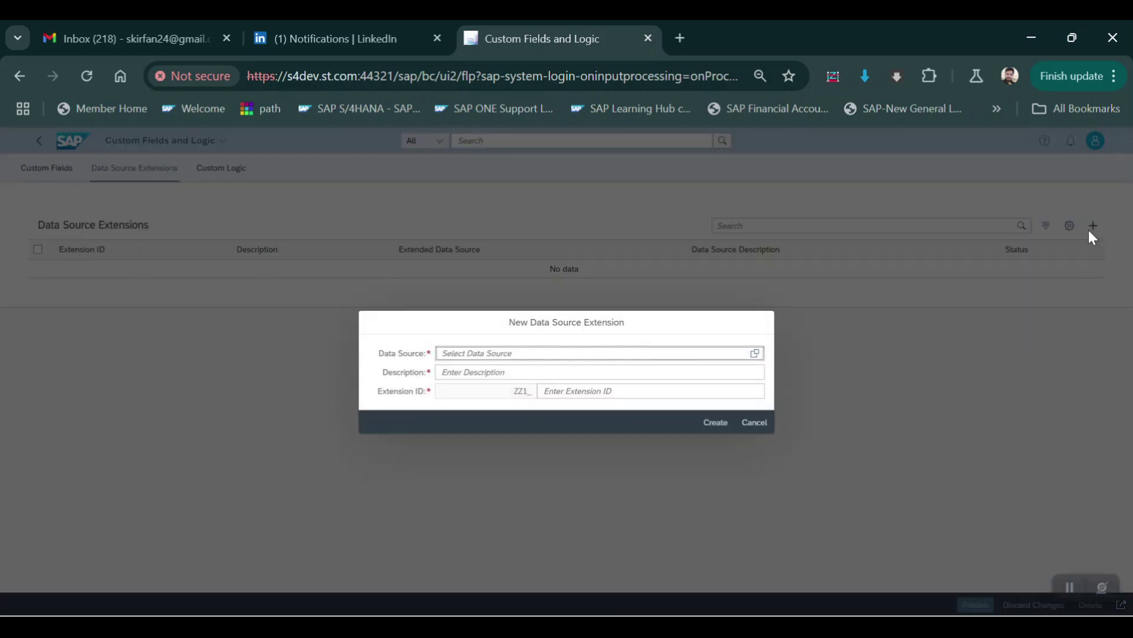
click(482, 353)
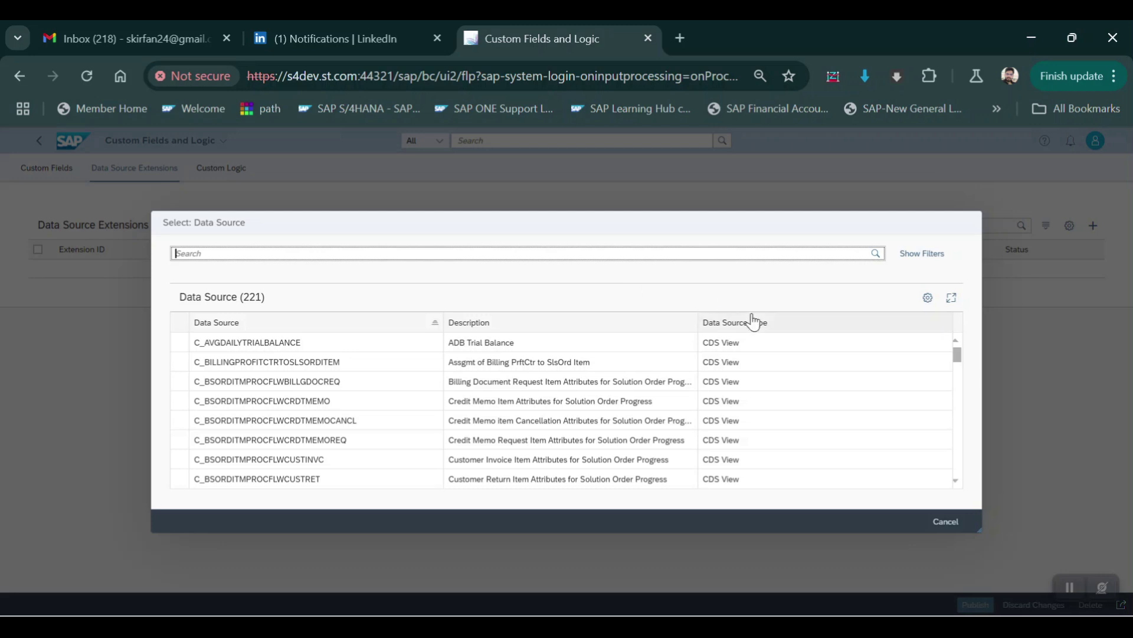
click(945, 521)
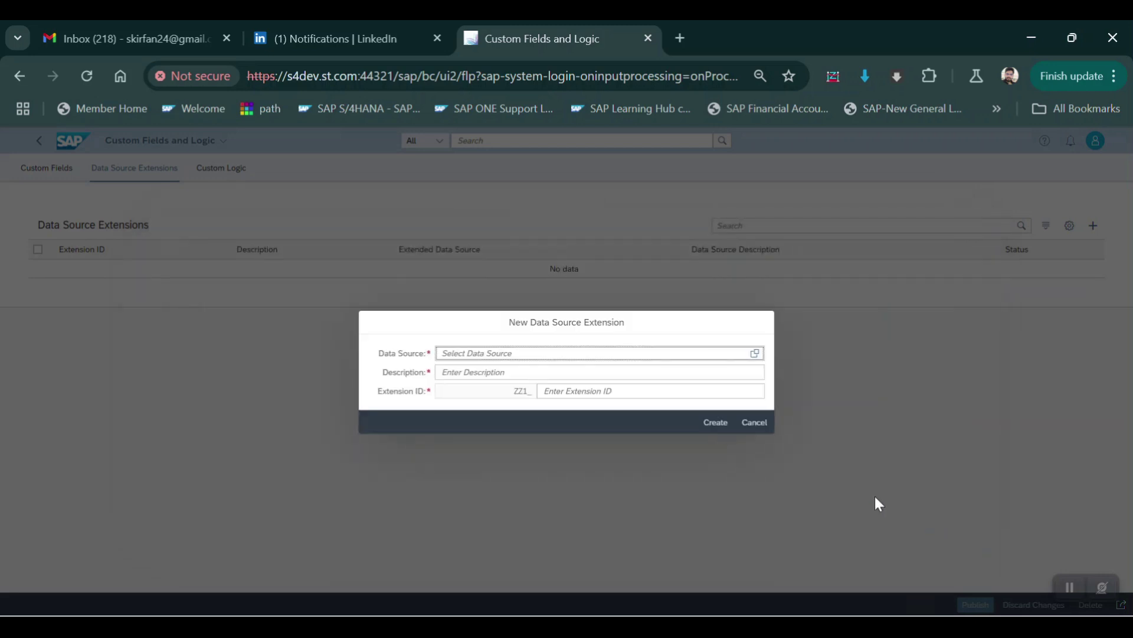
click(475, 353)
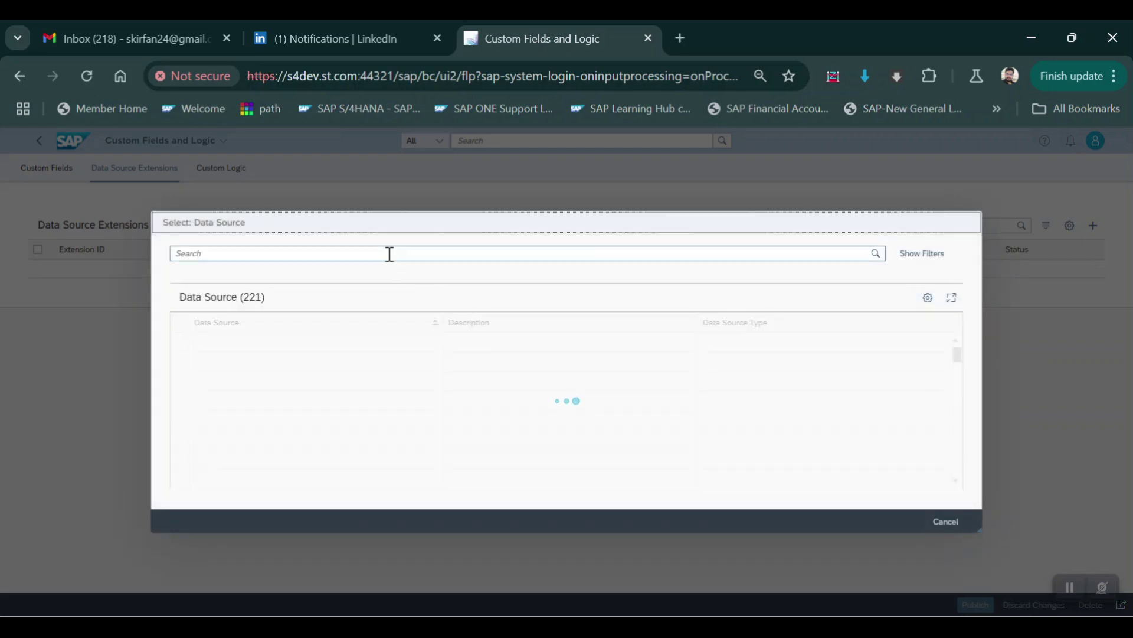
text(Manage customer line item)
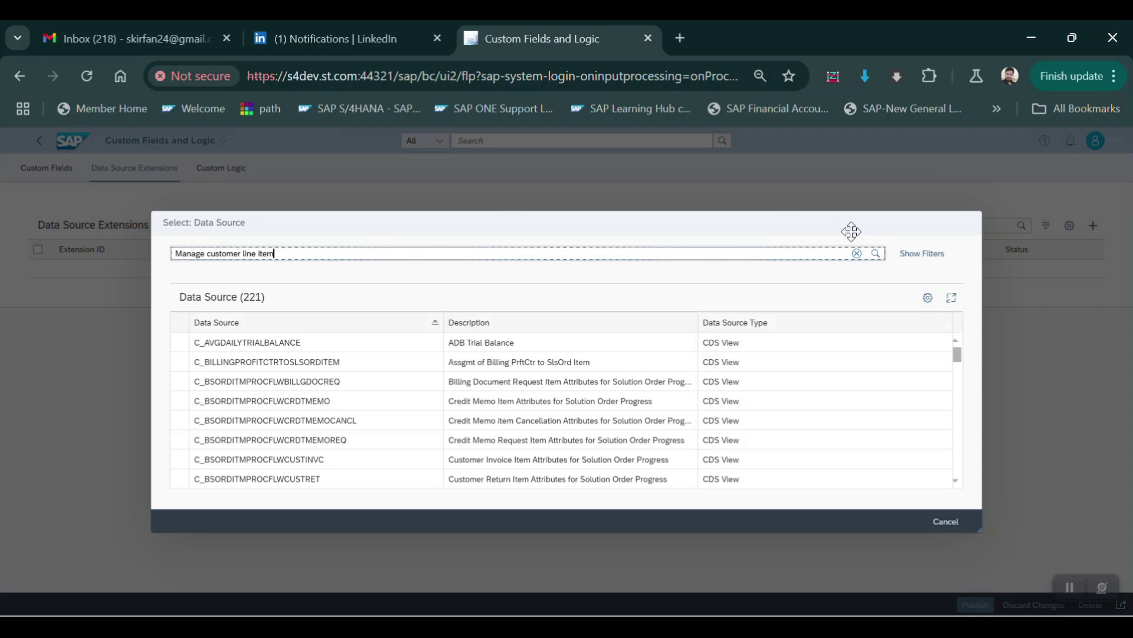
click(875, 255)
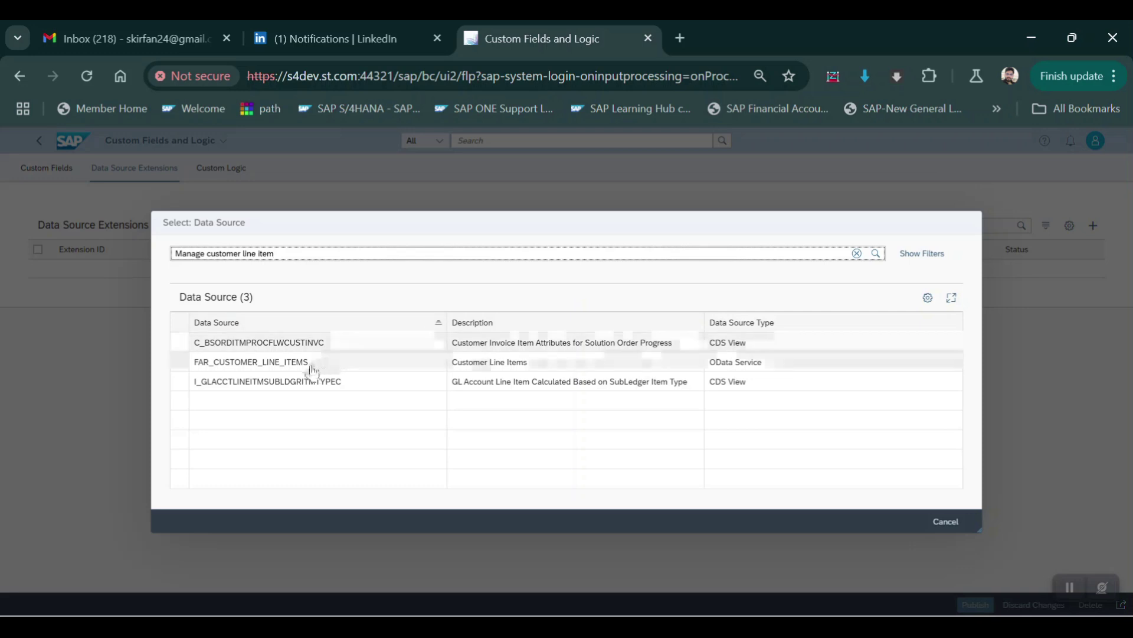
click(478, 366)
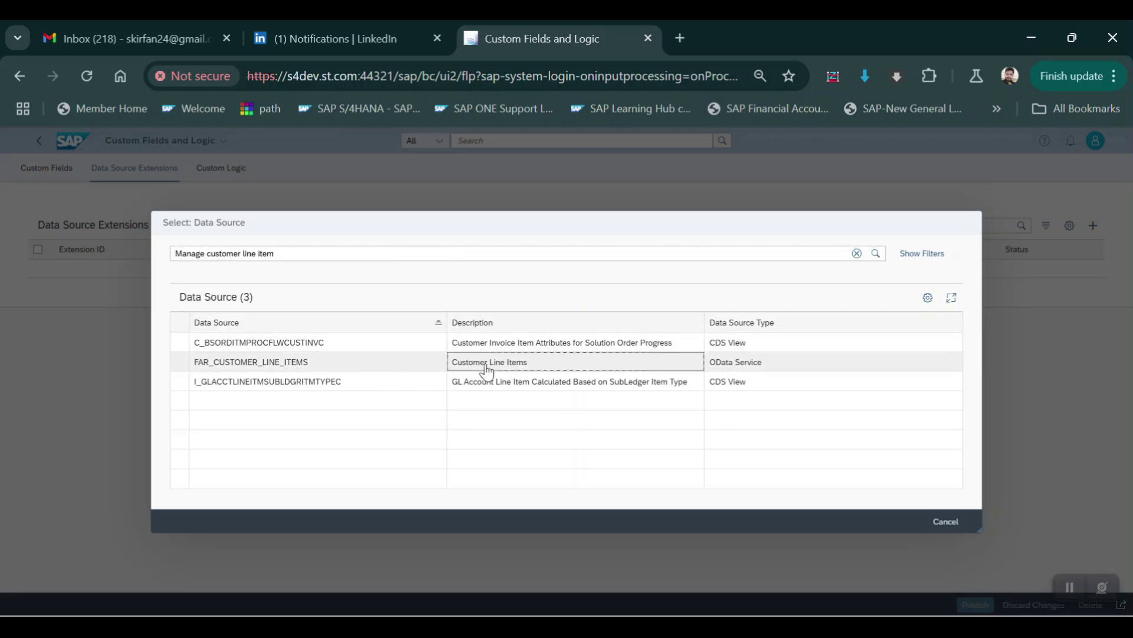
Step: Give the new data source extension the description "REF KEY 1 HEADER" with the matching extension ID REFKEY1HEADER and create it
click(490, 372)
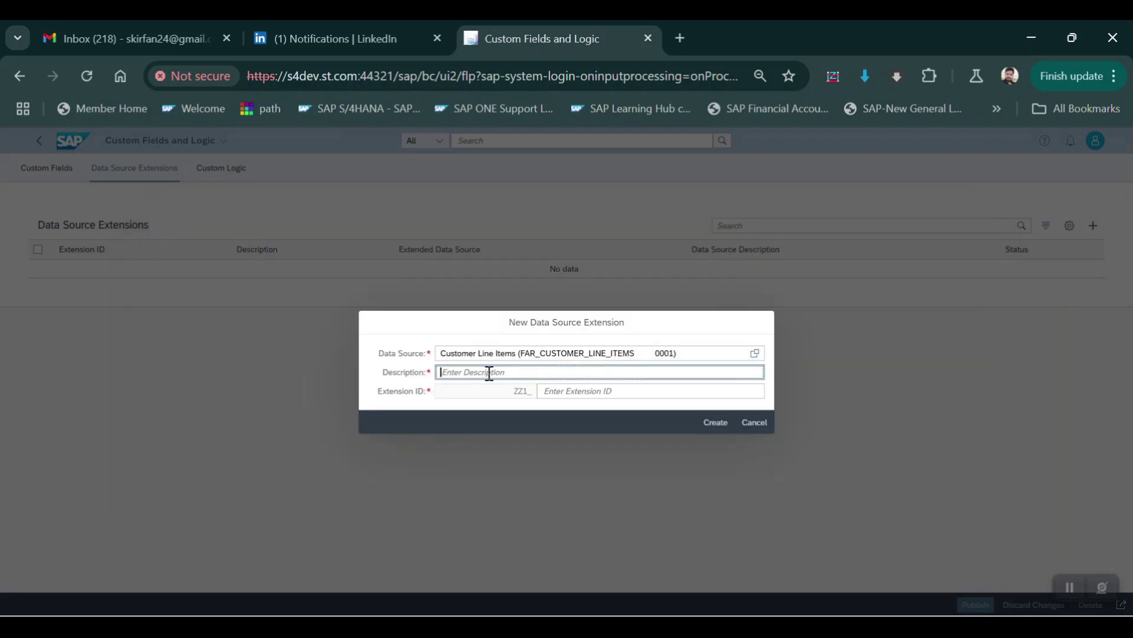
text(RE)
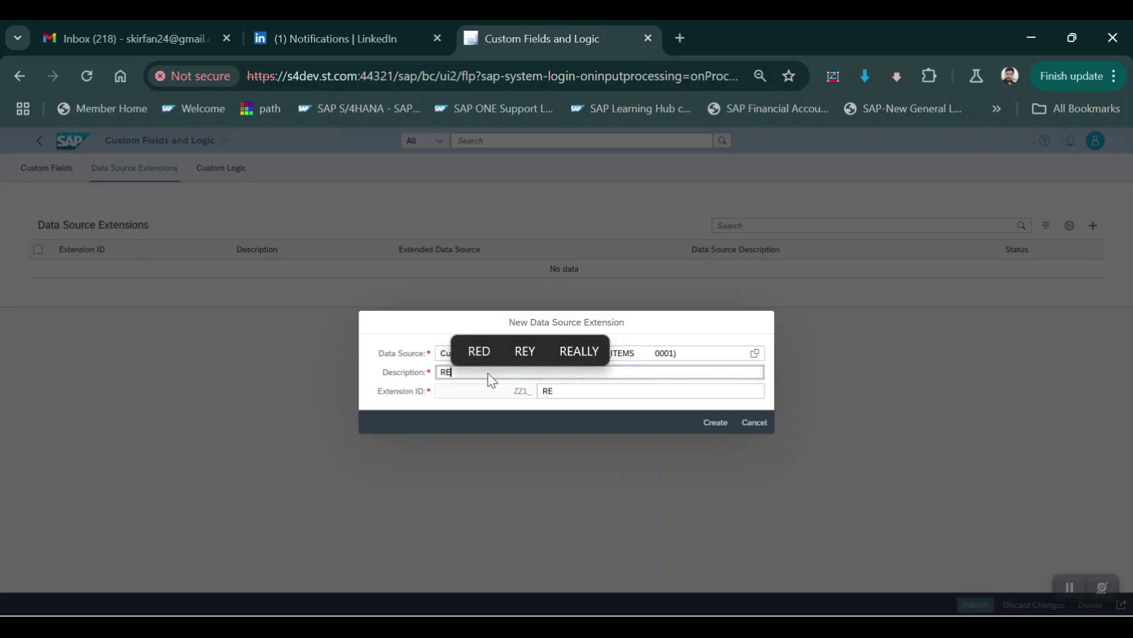
text(F KE)
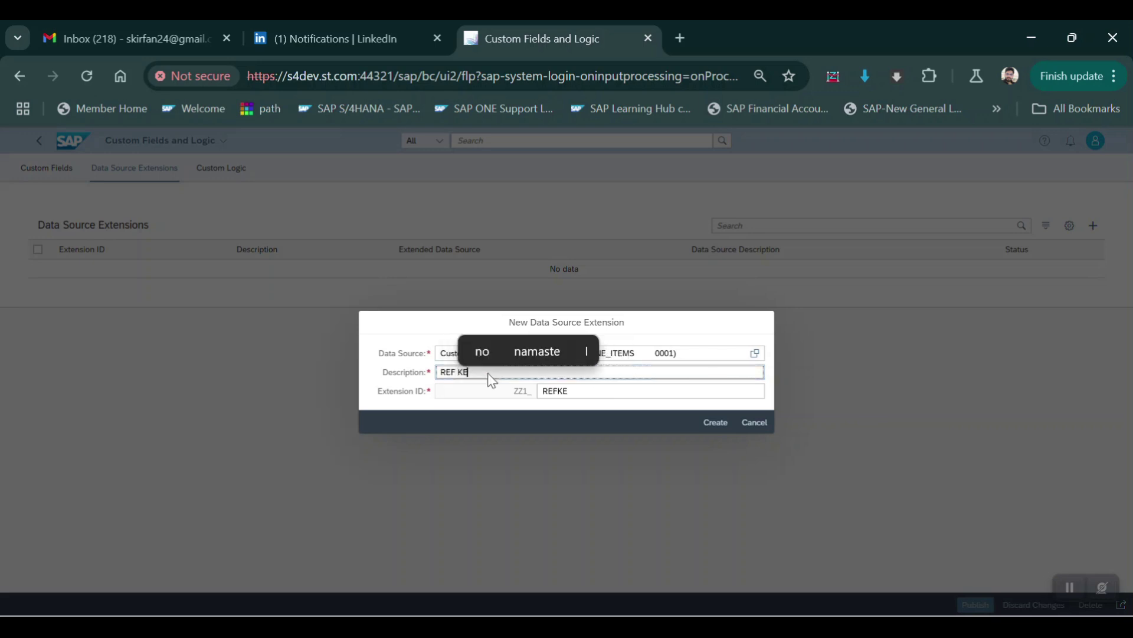
text(Y 1)
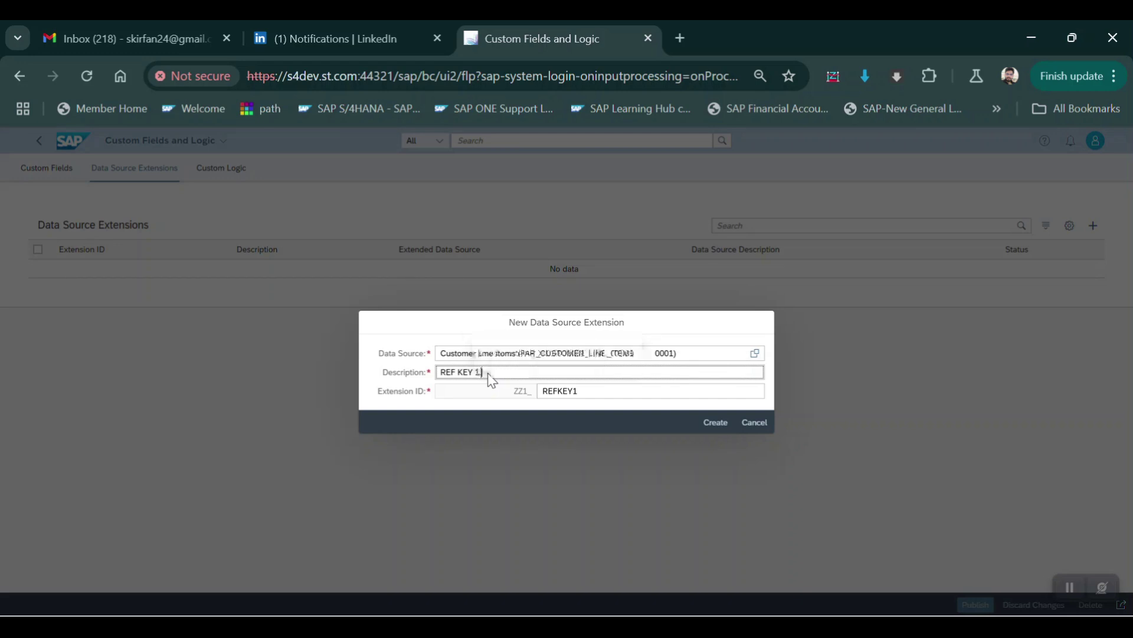
text( HEADE)
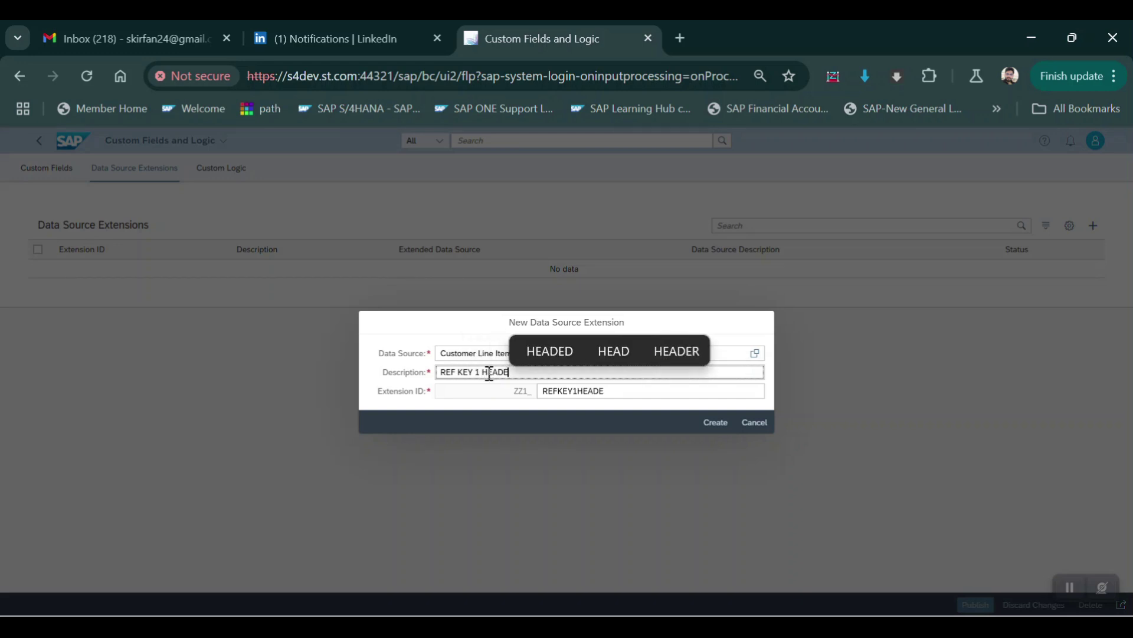
text(R)
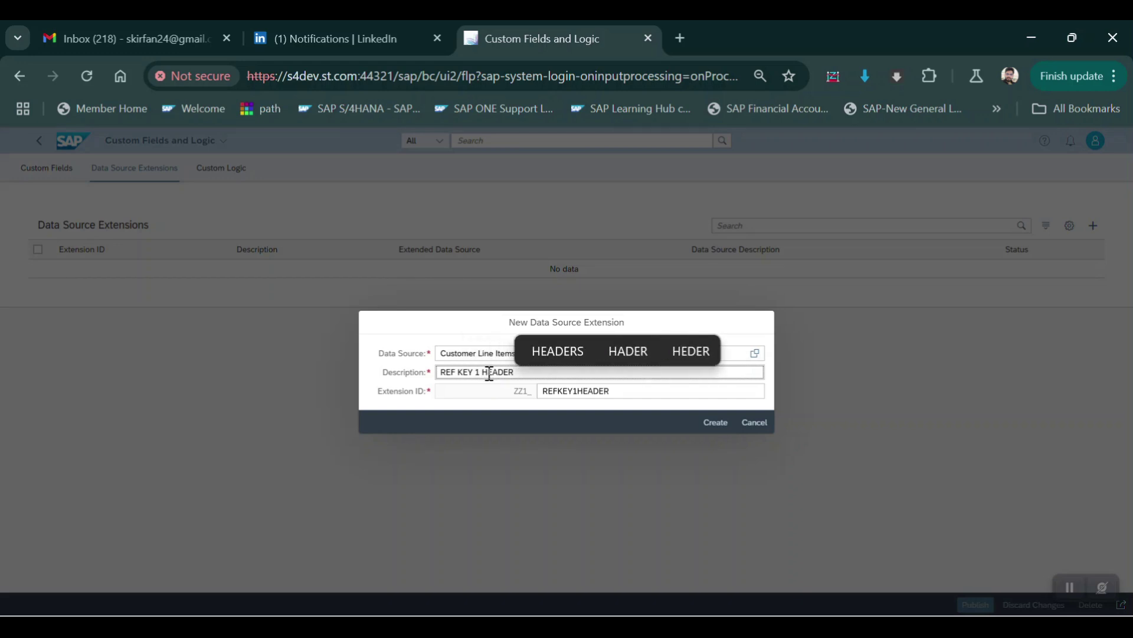
click(716, 422)
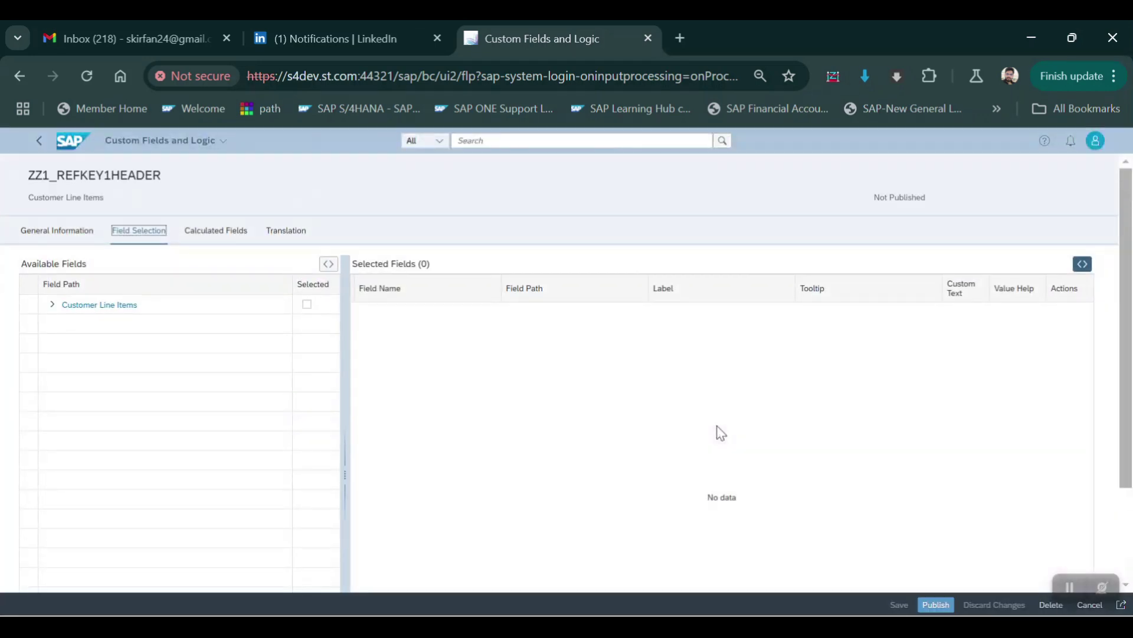
Step: Select the Reference 1 and Reference 2 fields under Journal Entry for the extension, then save and publish it
click(52, 305)
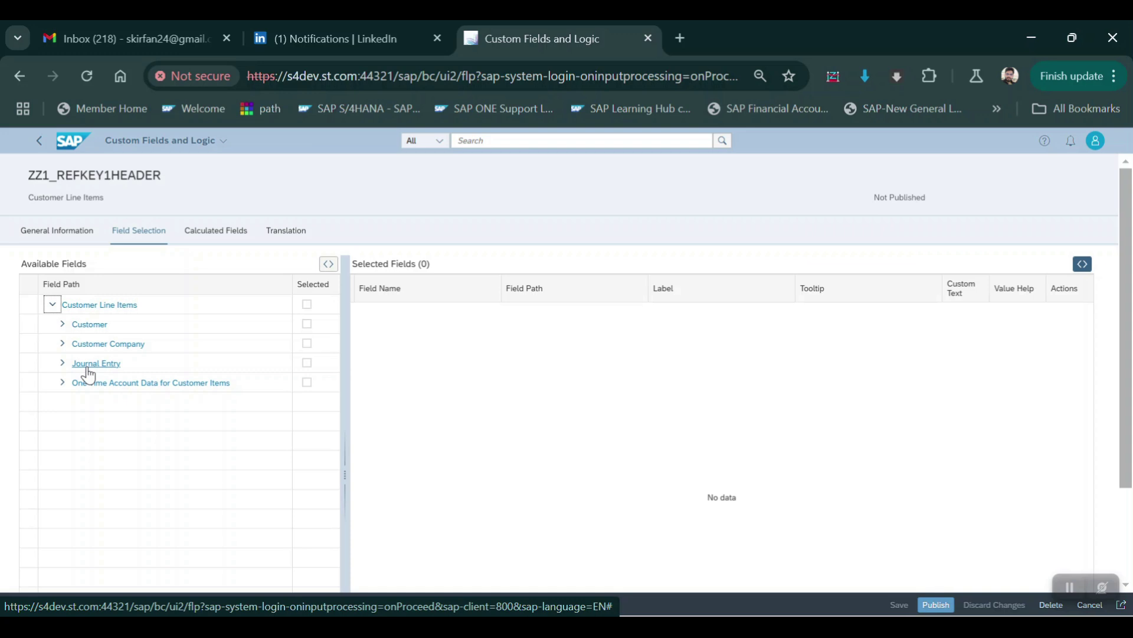
click(61, 363)
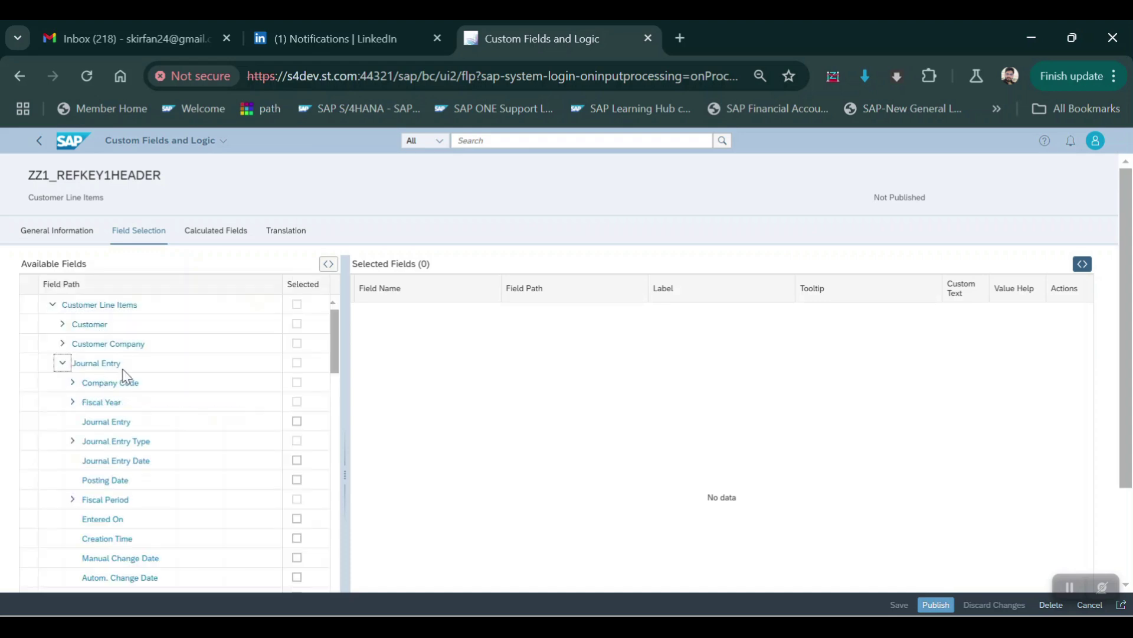
drag(334, 333, 336, 375)
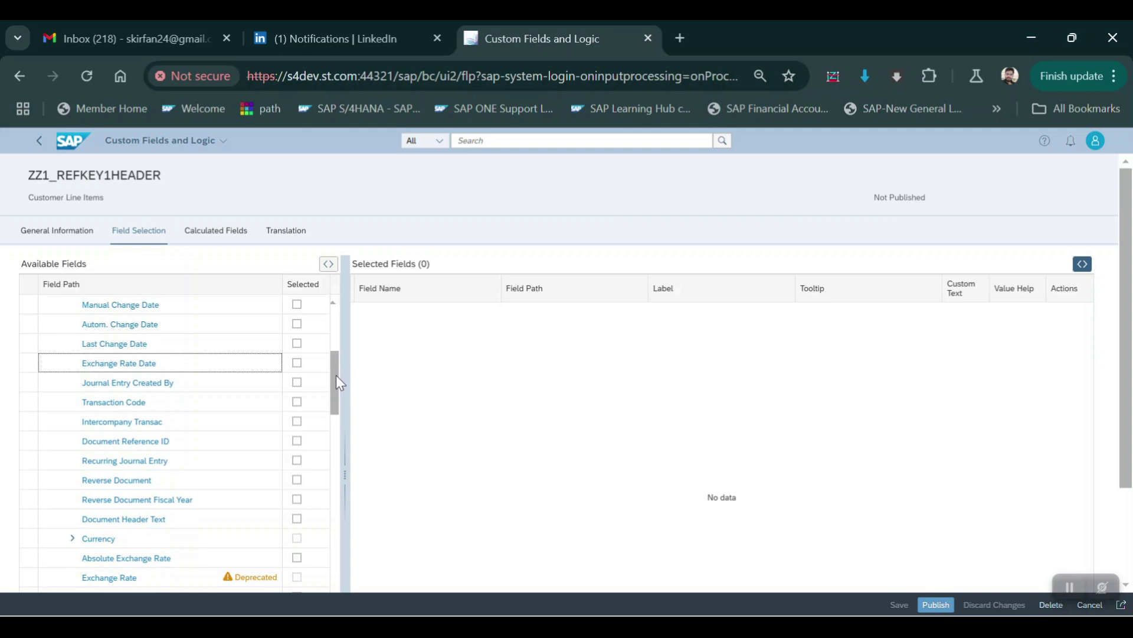
drag(336, 375, 332, 506)
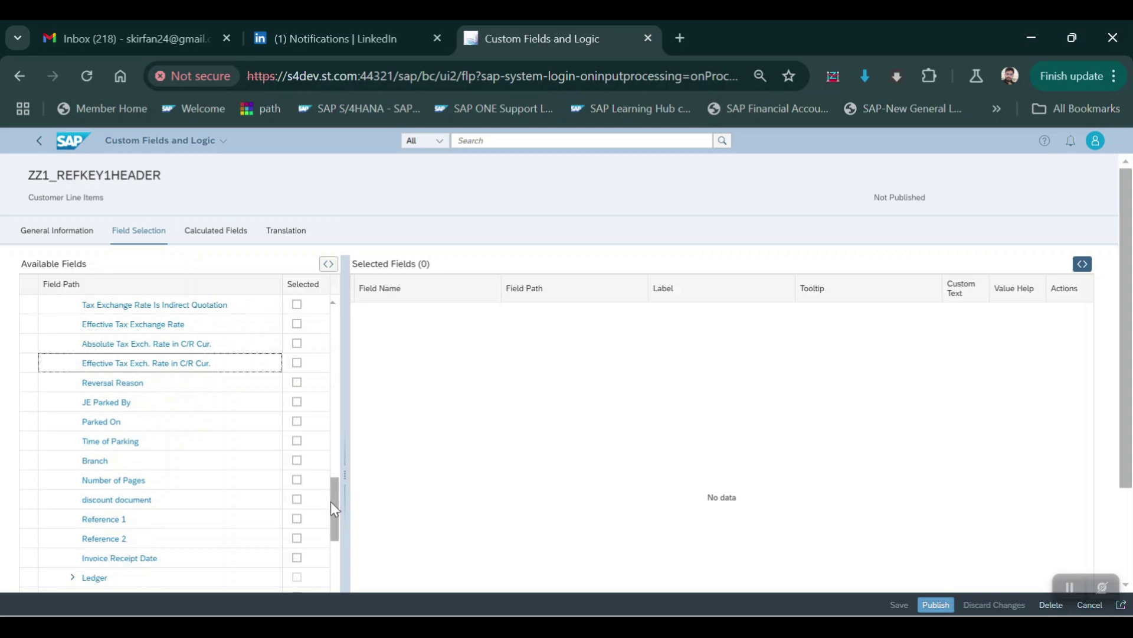
click(296, 519)
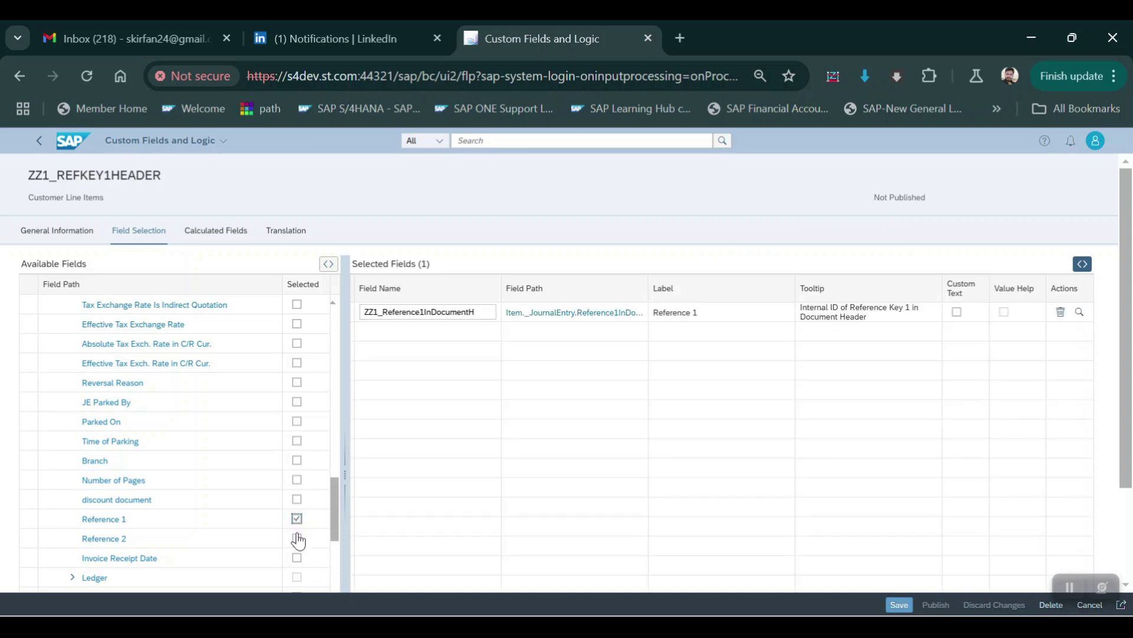
click(297, 539)
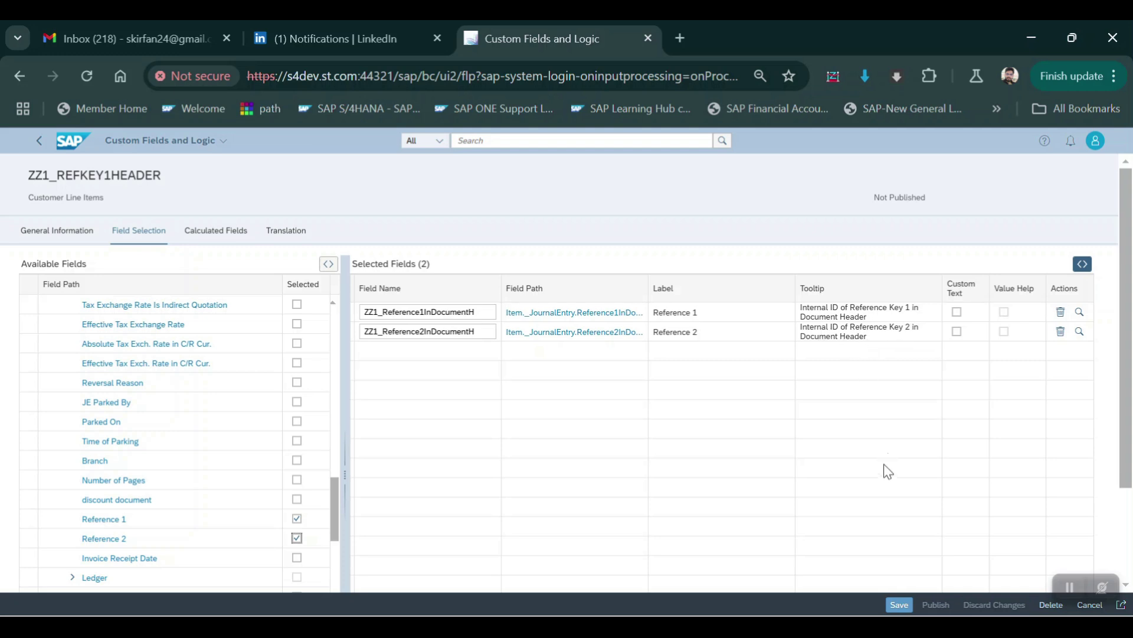
click(900, 605)
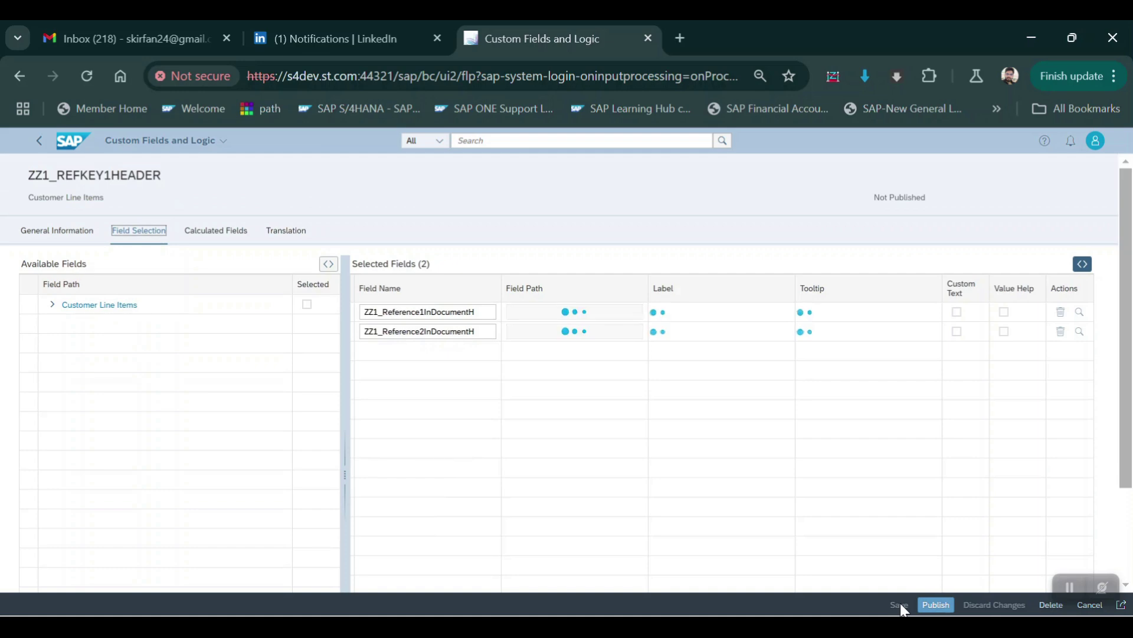
click(934, 605)
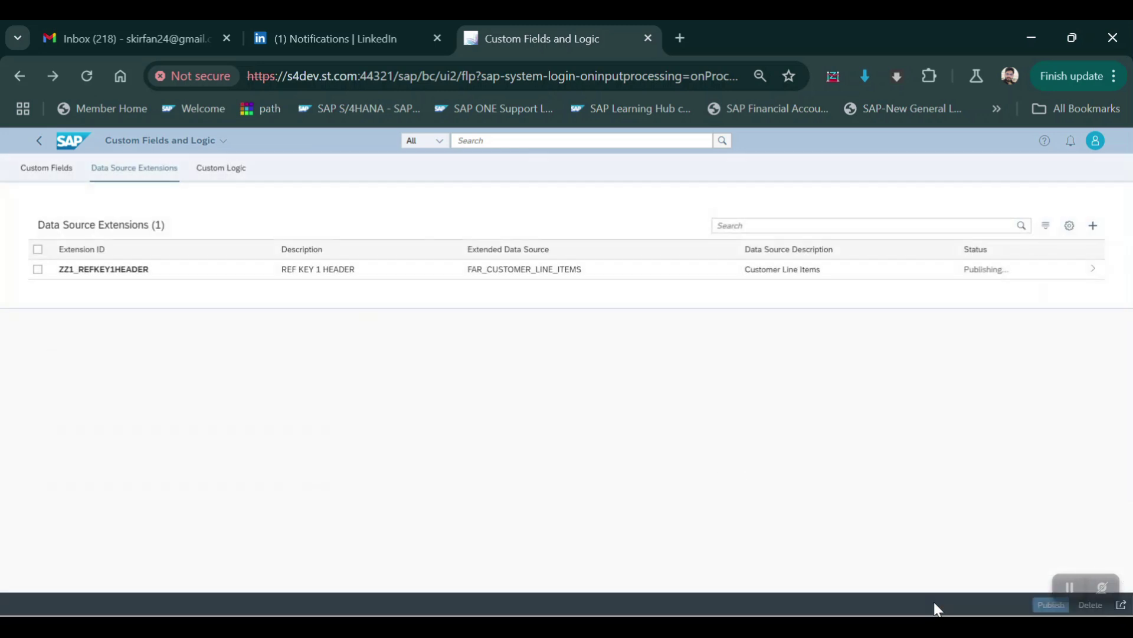
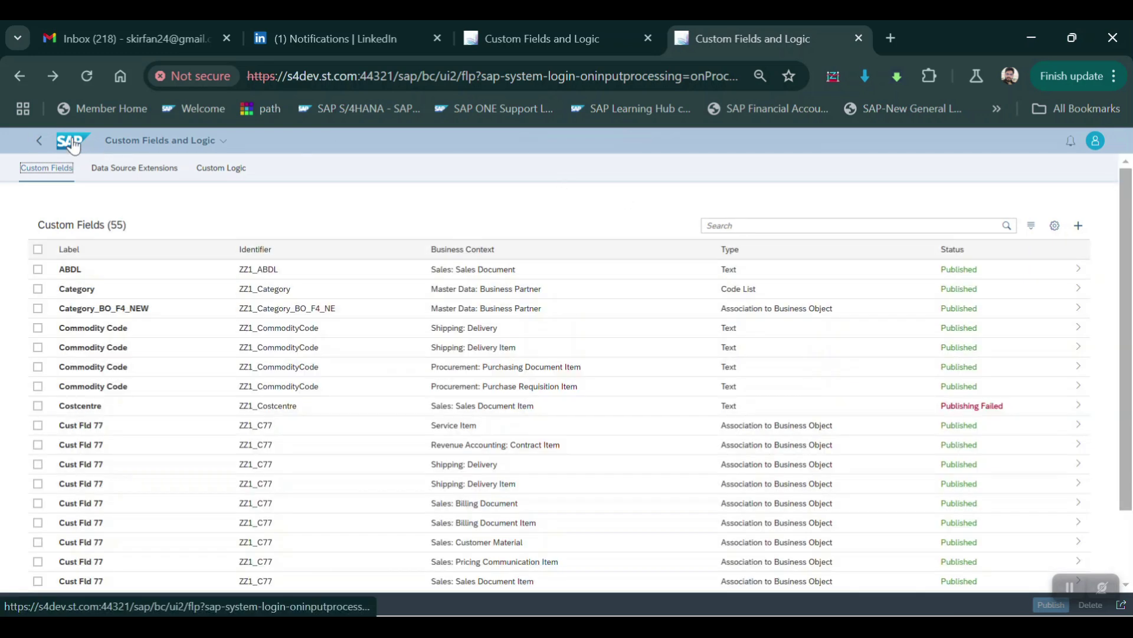
Step: Return to the home page and open Manage Customer Line Items from the recent activities
click(72, 144)
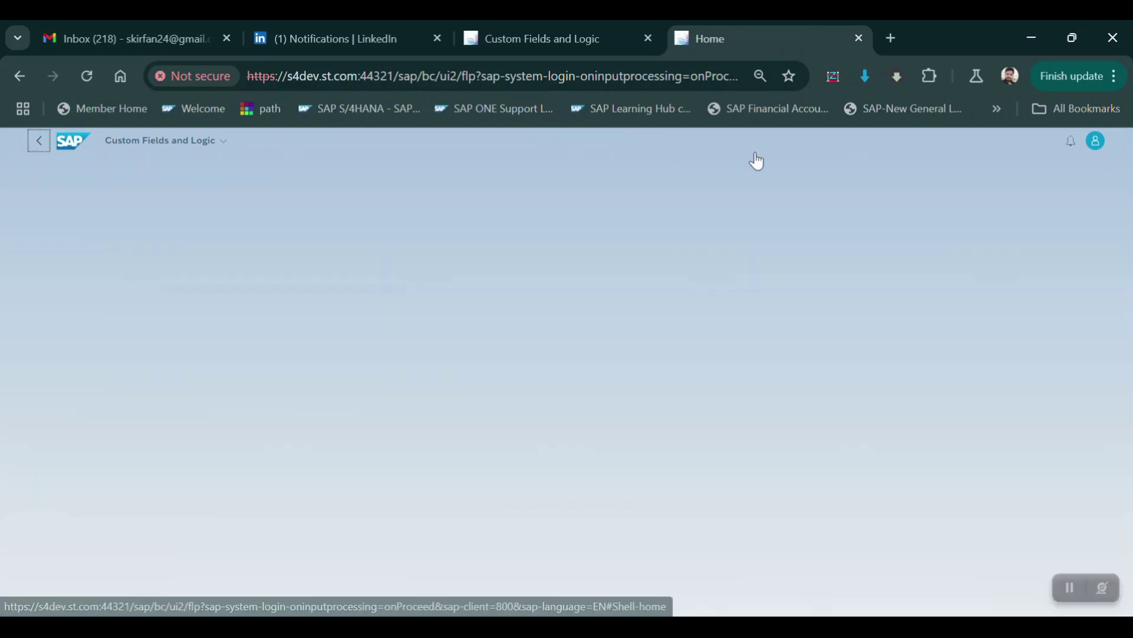
click(1097, 147)
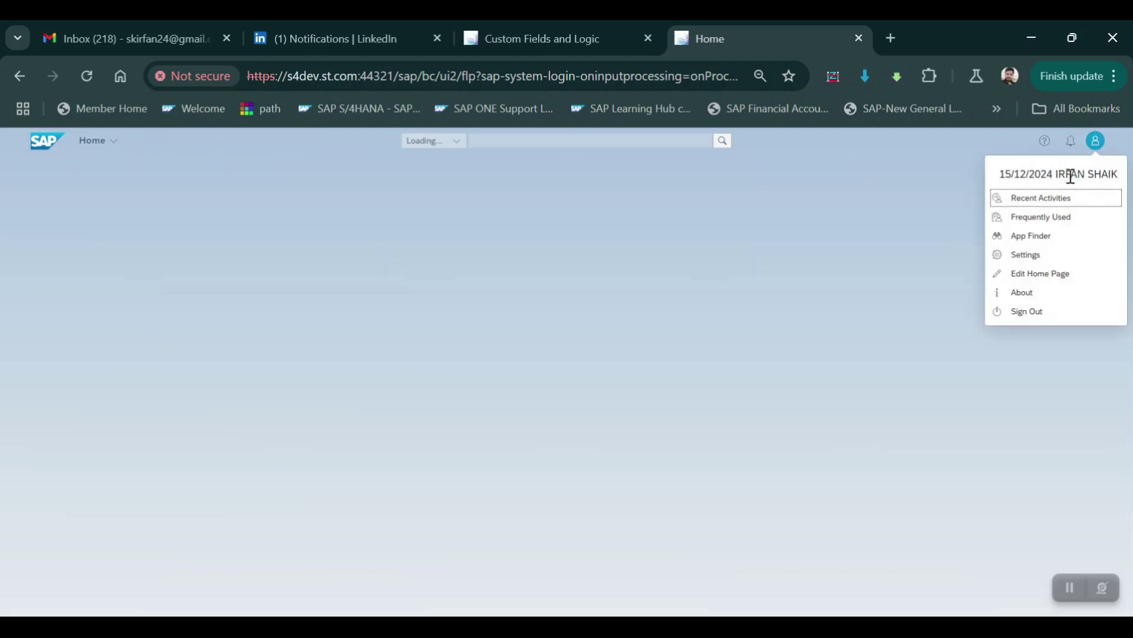
click(1056, 202)
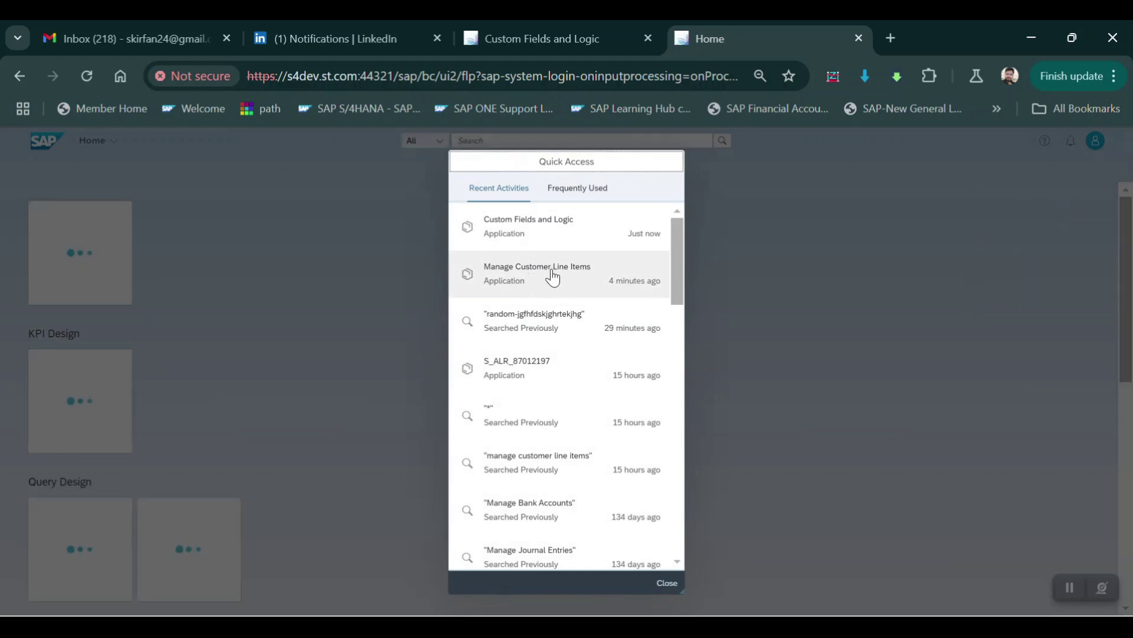
click(554, 276)
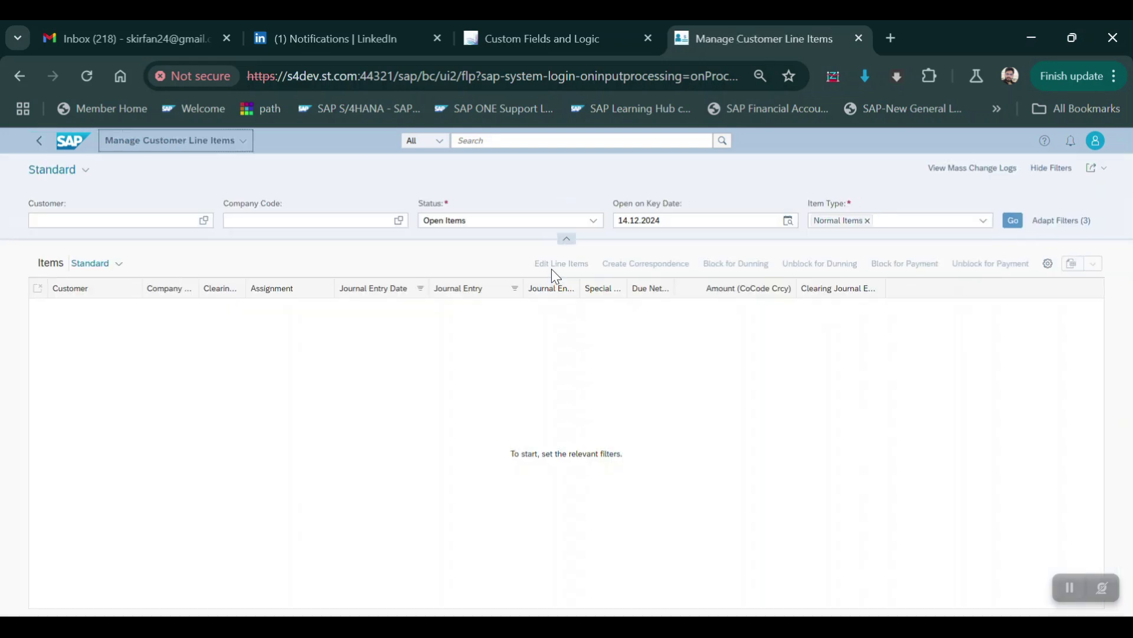
Step: Filter the customer line items by company code 2000 and load the matching open items
click(272, 220)
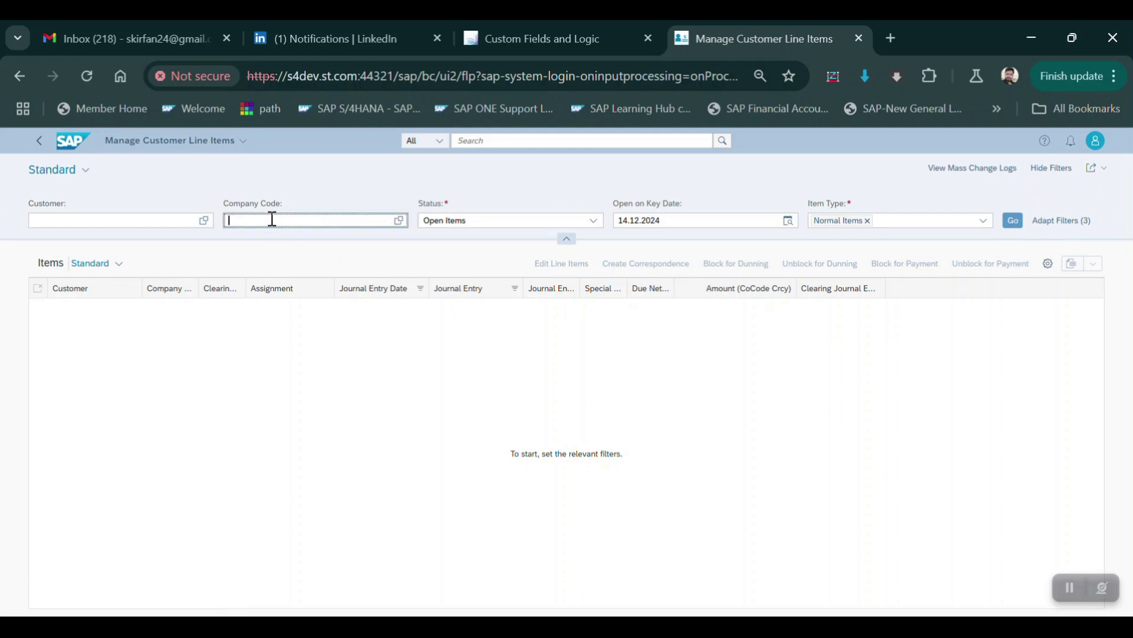
text(2000)
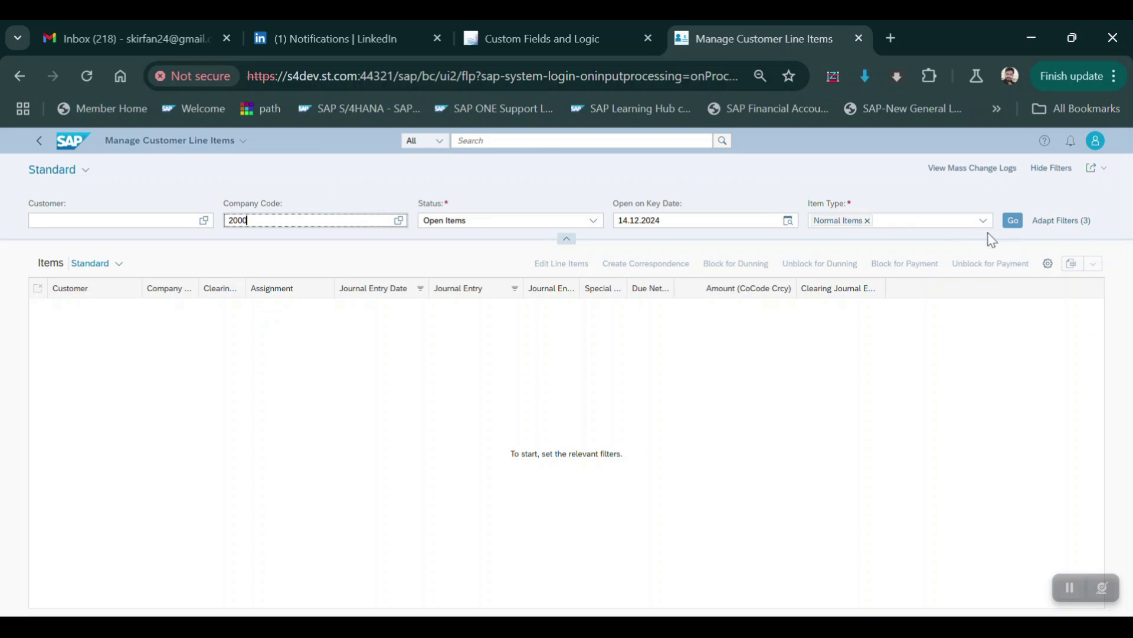
click(1013, 221)
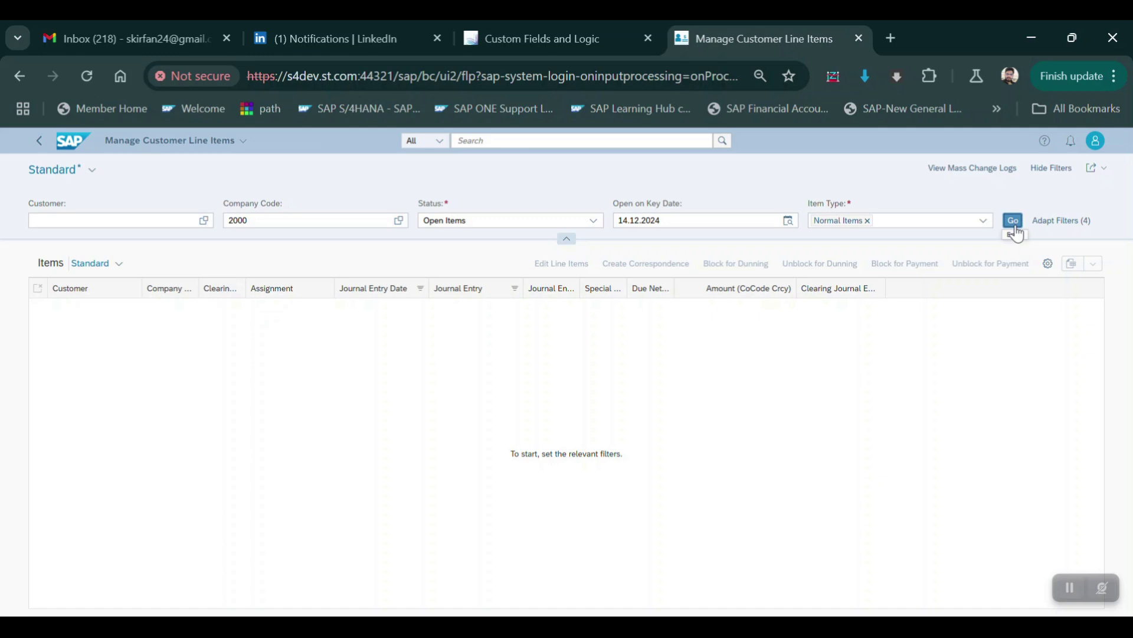
click(1013, 222)
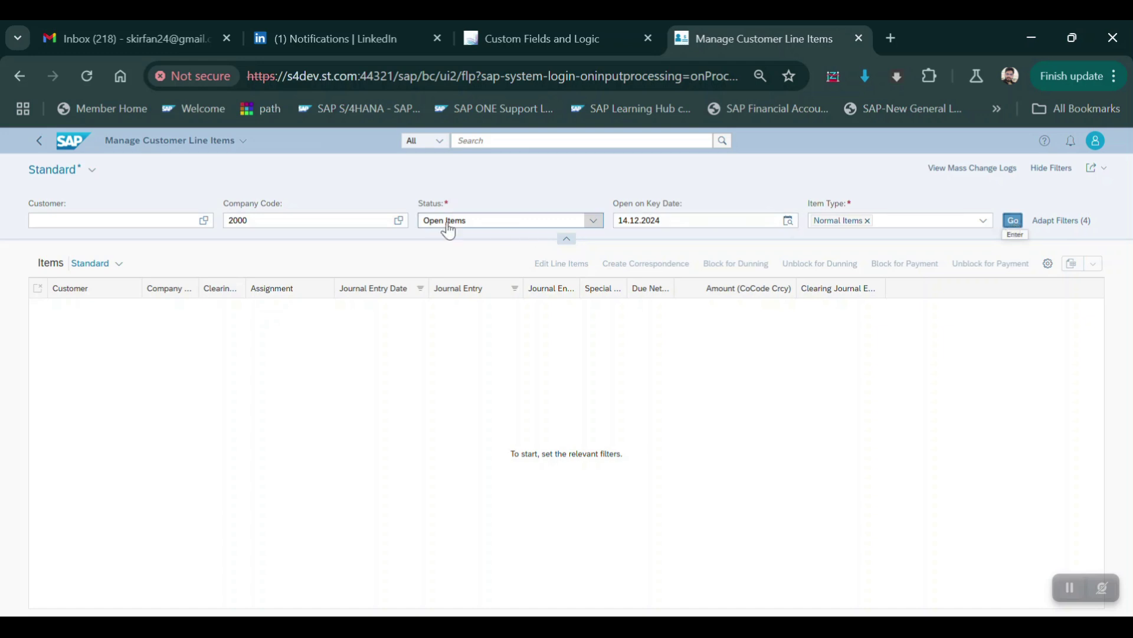
click(318, 218)
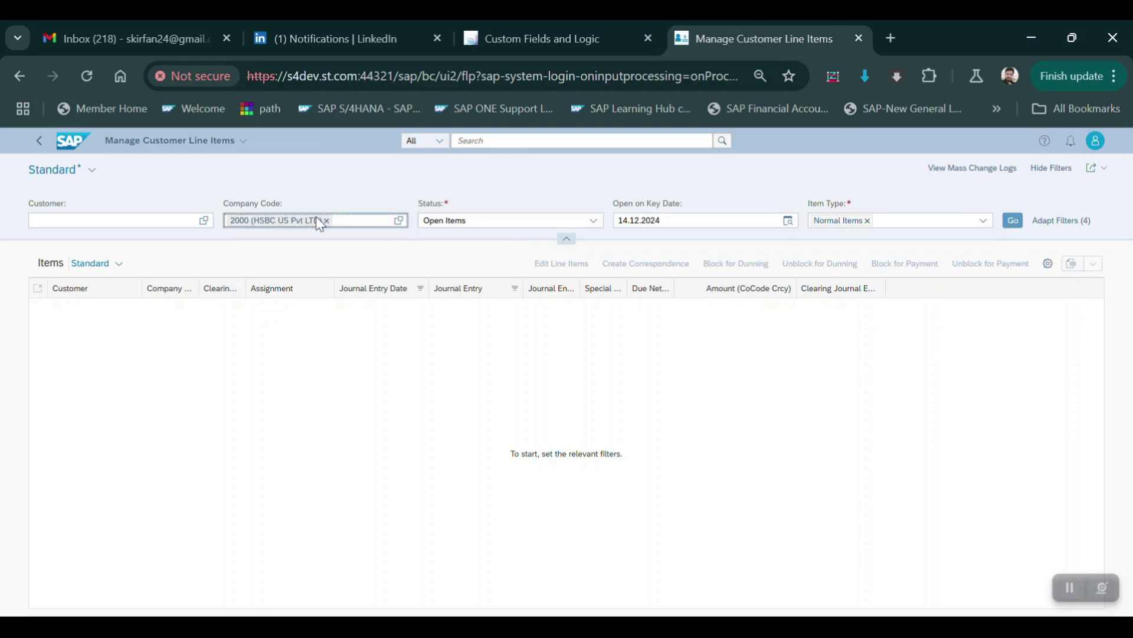
key(Return)
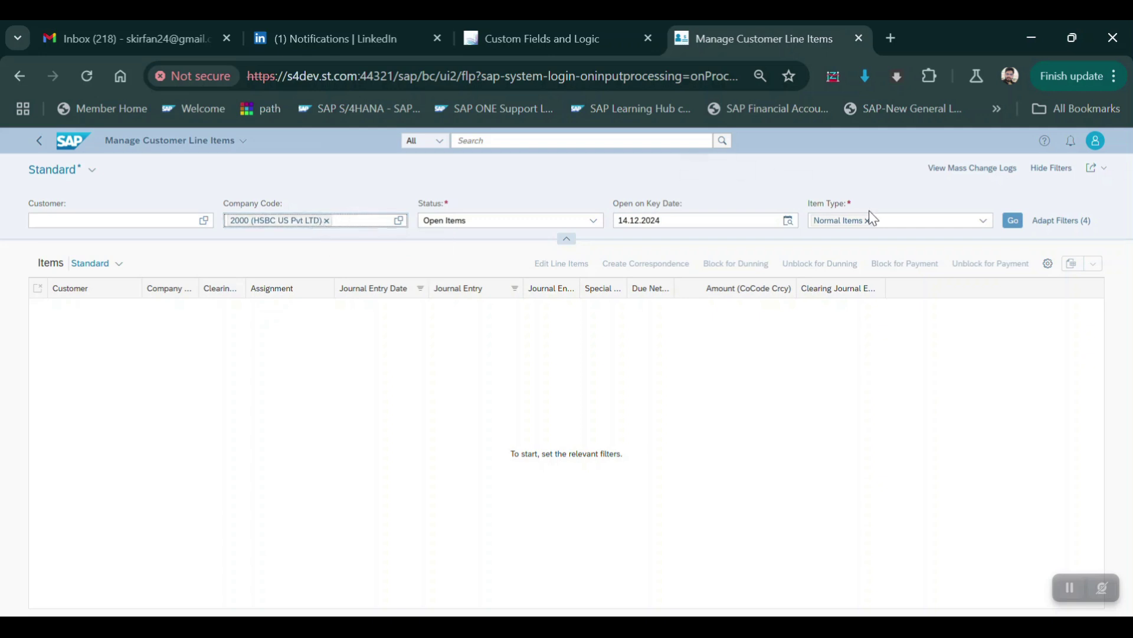
click(1012, 225)
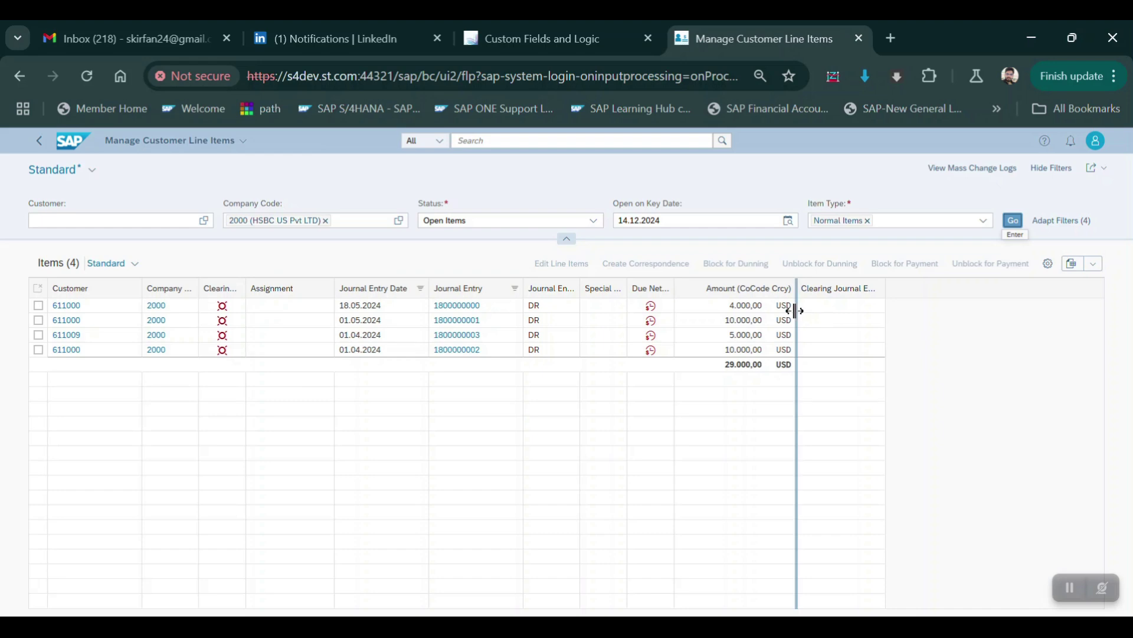
Step: Search the available columns for "REF", add Reference 1 and Reference 2 to the items table, and highlight the first item's Reference 1 value
click(1045, 271)
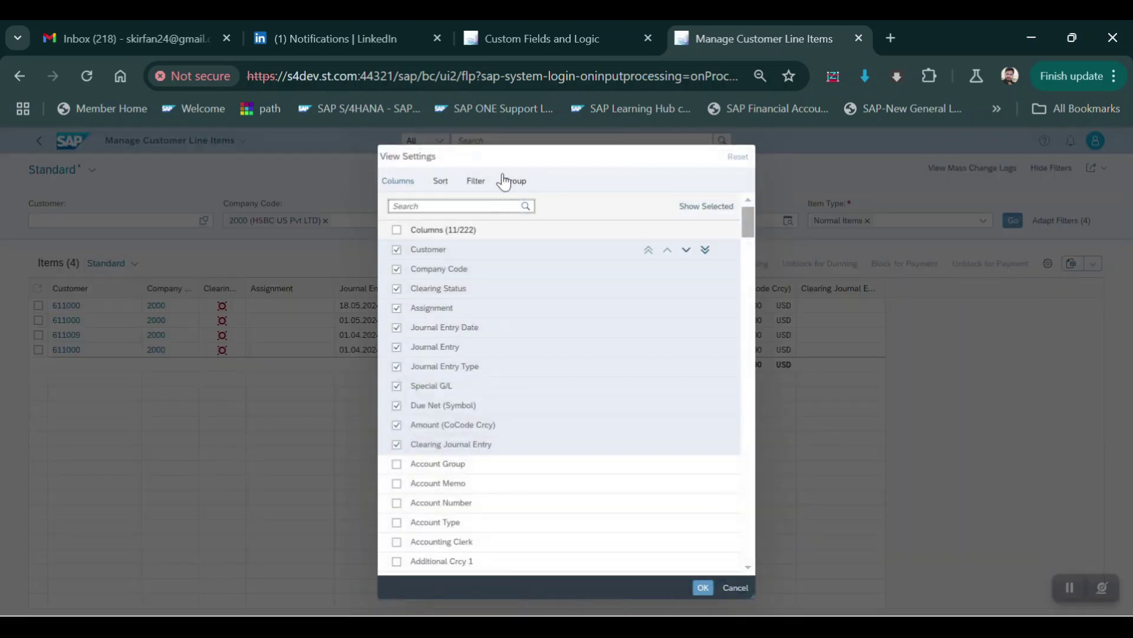
text(RE)
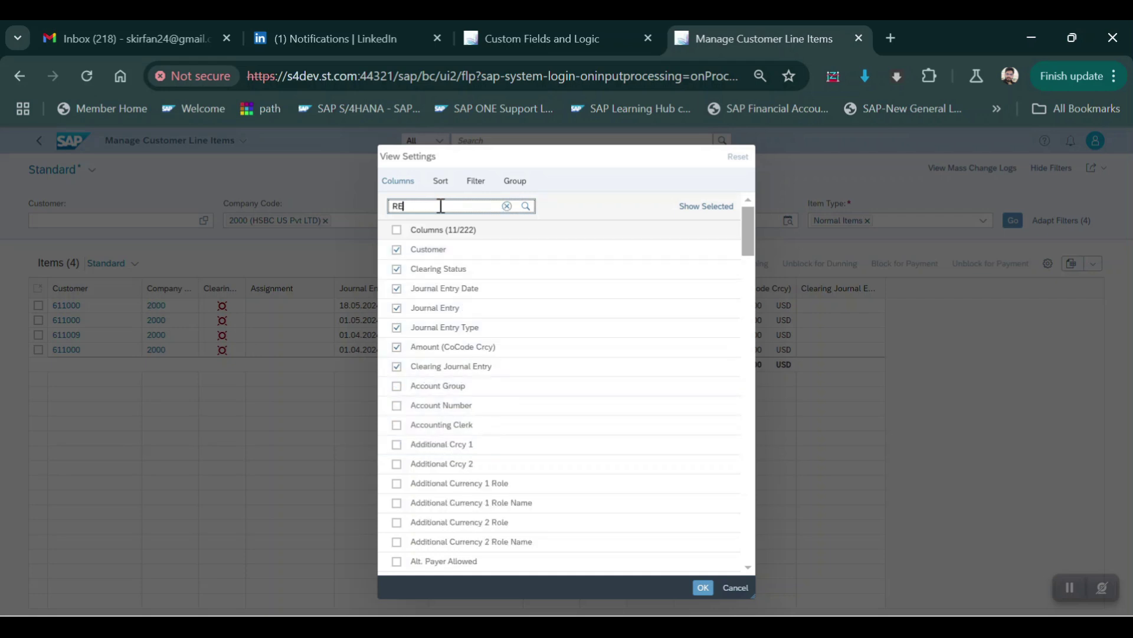
text(F)
click(397, 369)
click(397, 385)
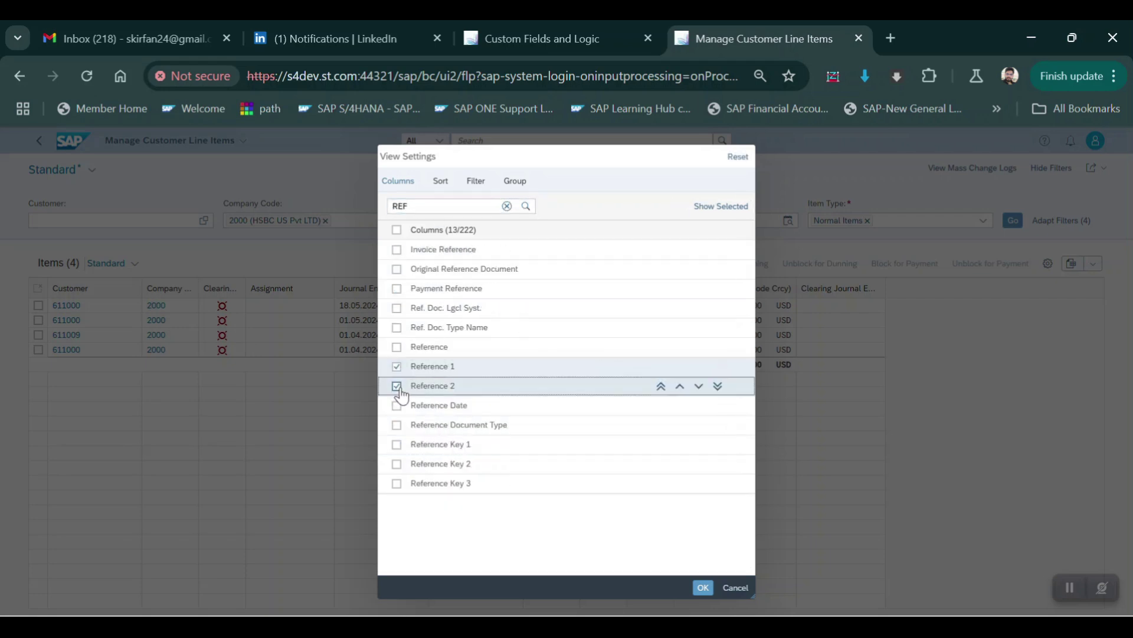
click(703, 587)
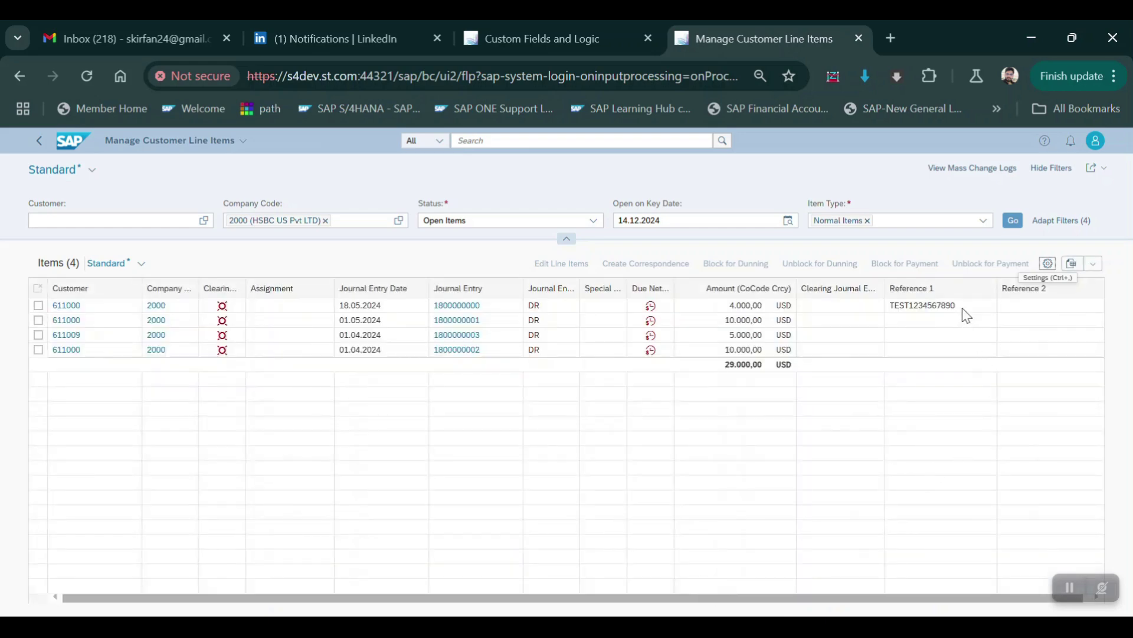
drag(962, 307, 893, 314)
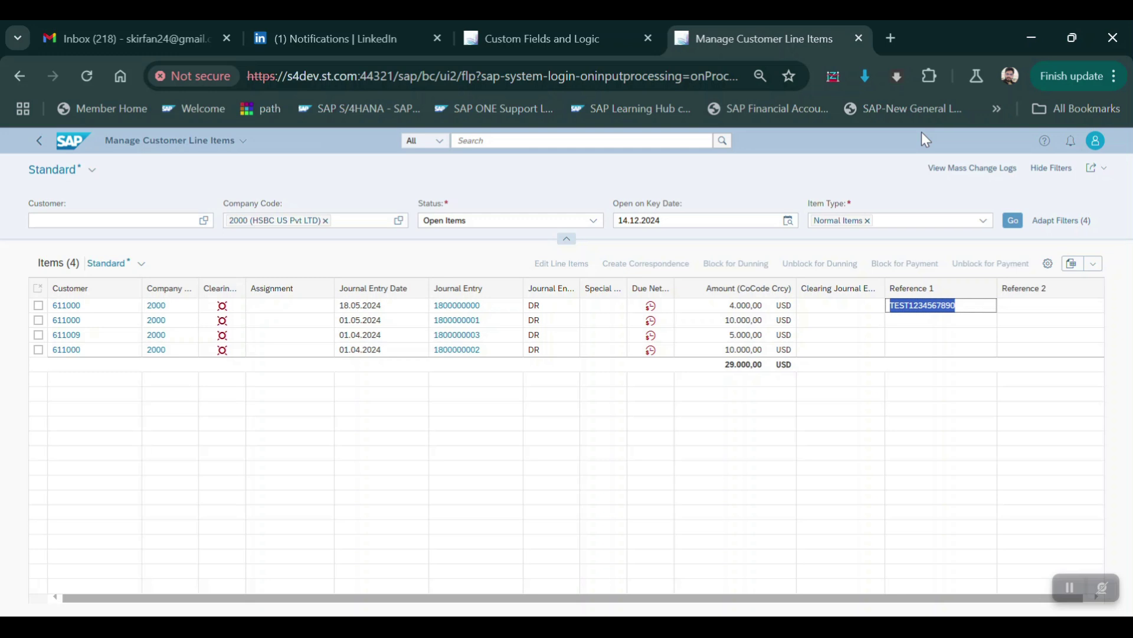
click(527, 26)
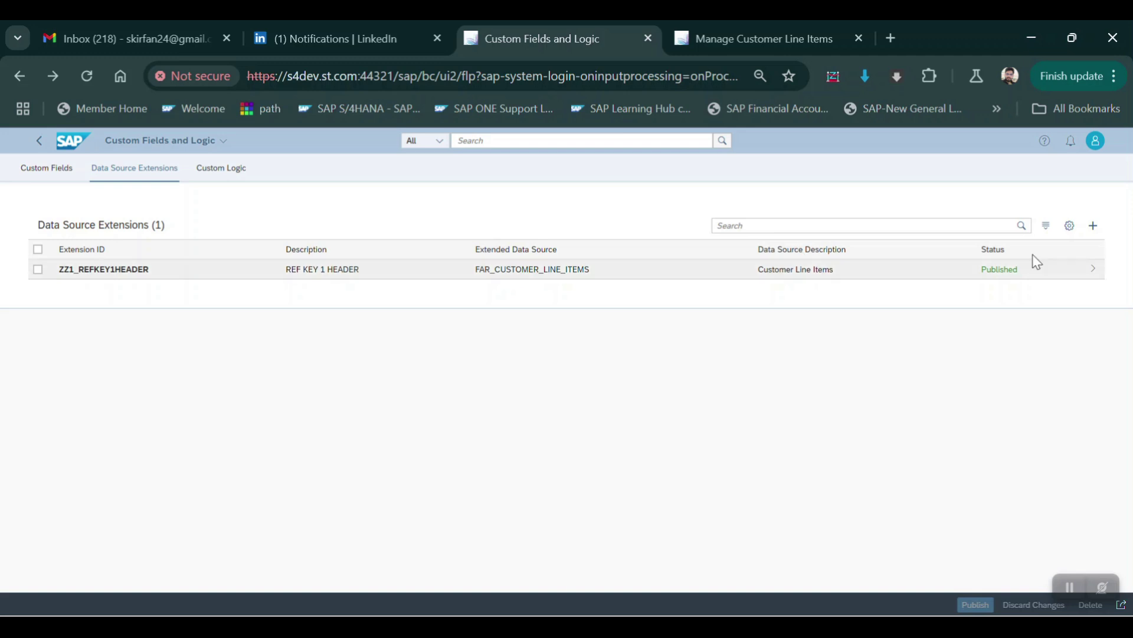
click(1094, 226)
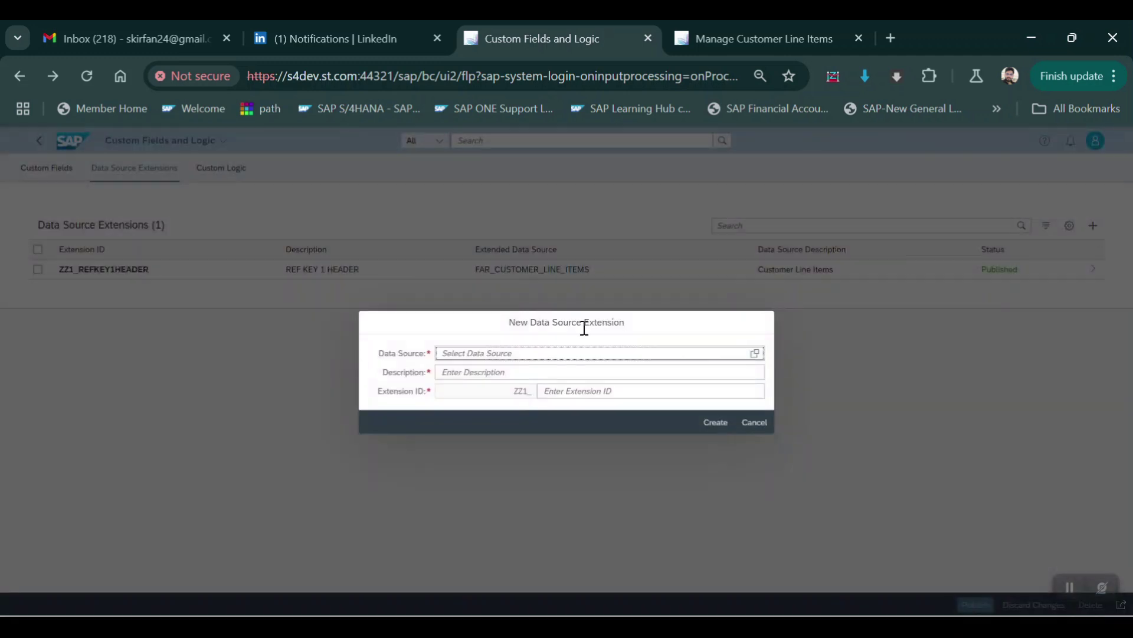
click(754, 423)
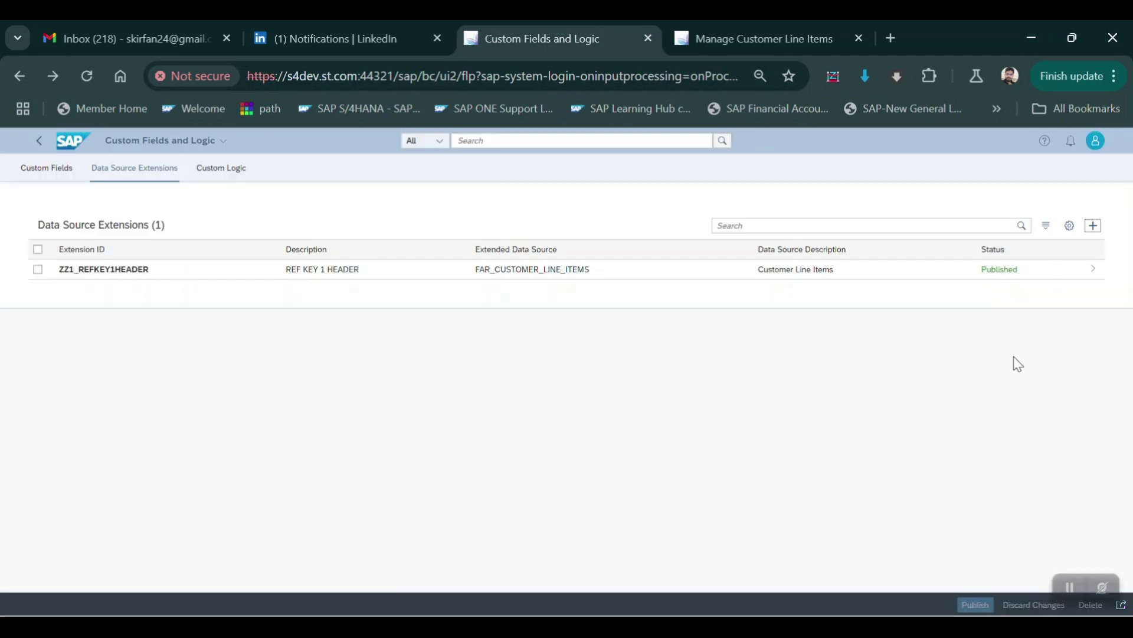
Step: Review the field selection of extension ZZ1_REFKEY1HEADER and compare it with the Reference 1 and Reference 2 columns in Manage Customer Line Items
click(1091, 271)
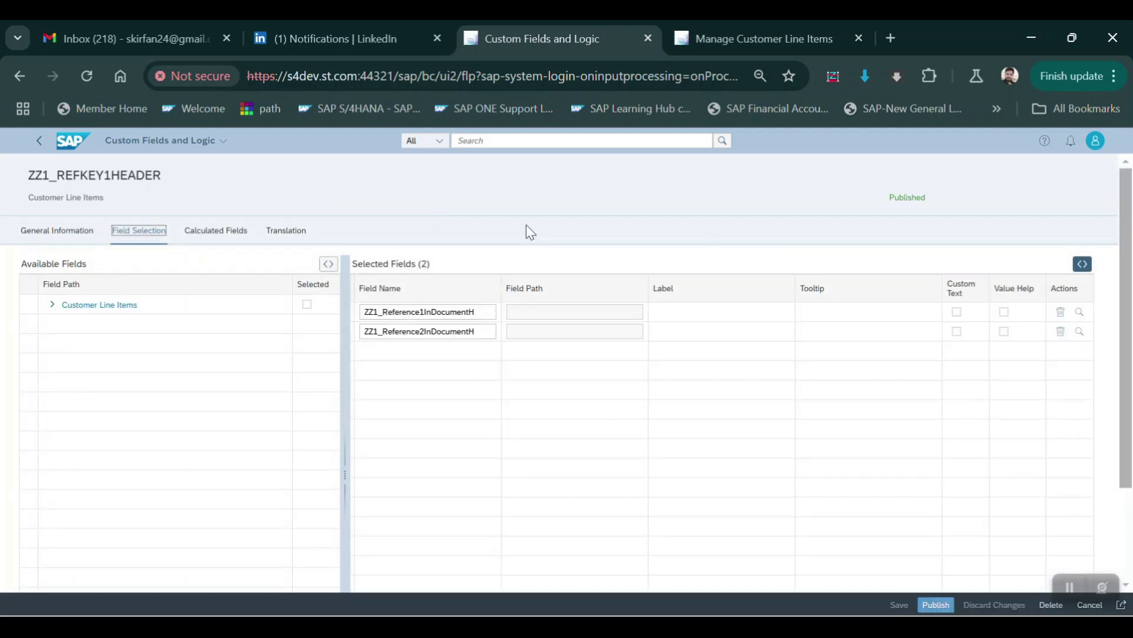
click(53, 305)
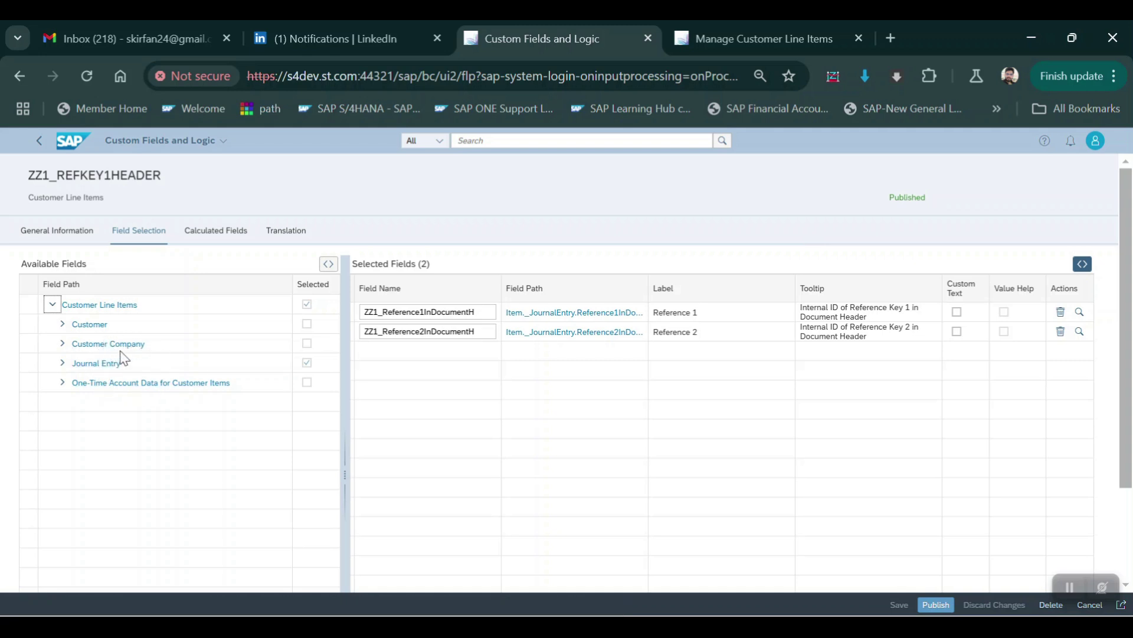
click(707, 30)
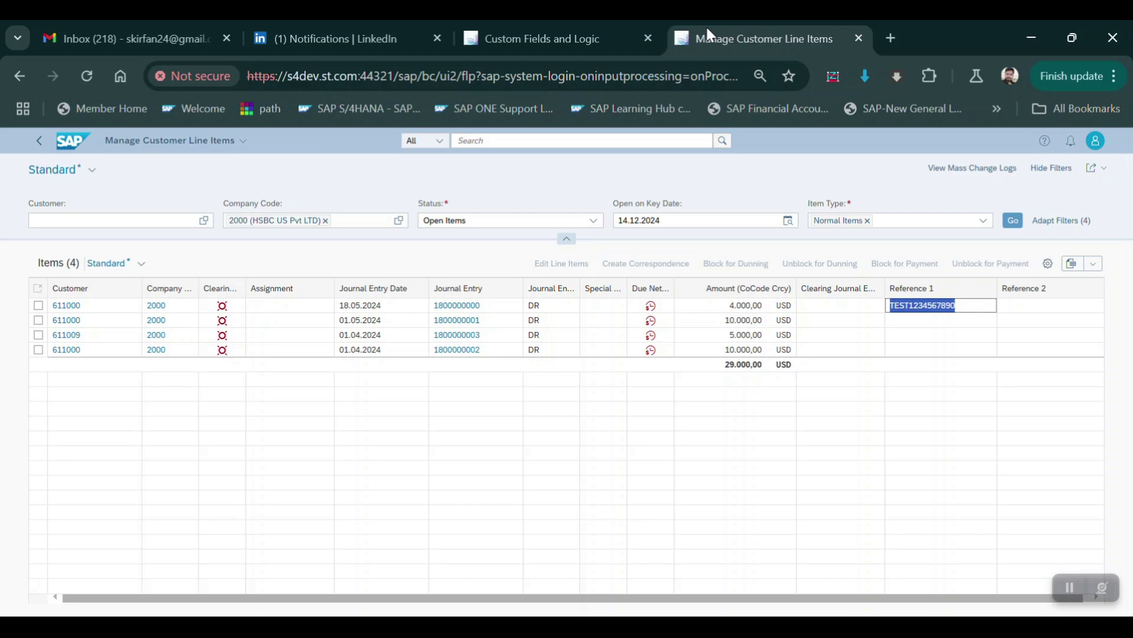
click(554, 22)
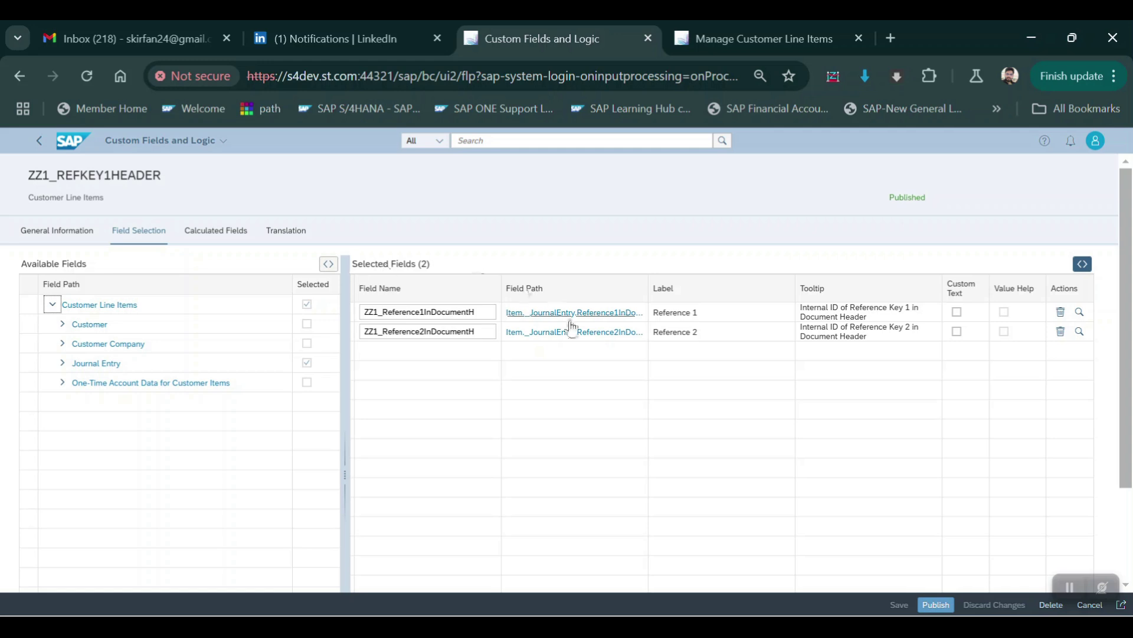
click(711, 25)
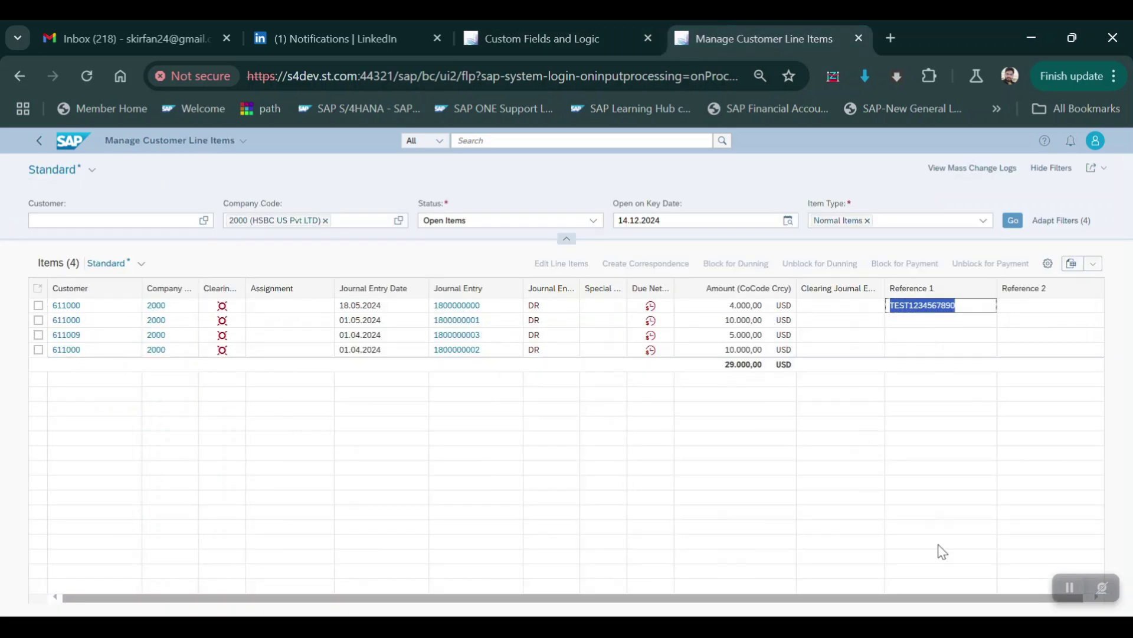
click(1069, 587)
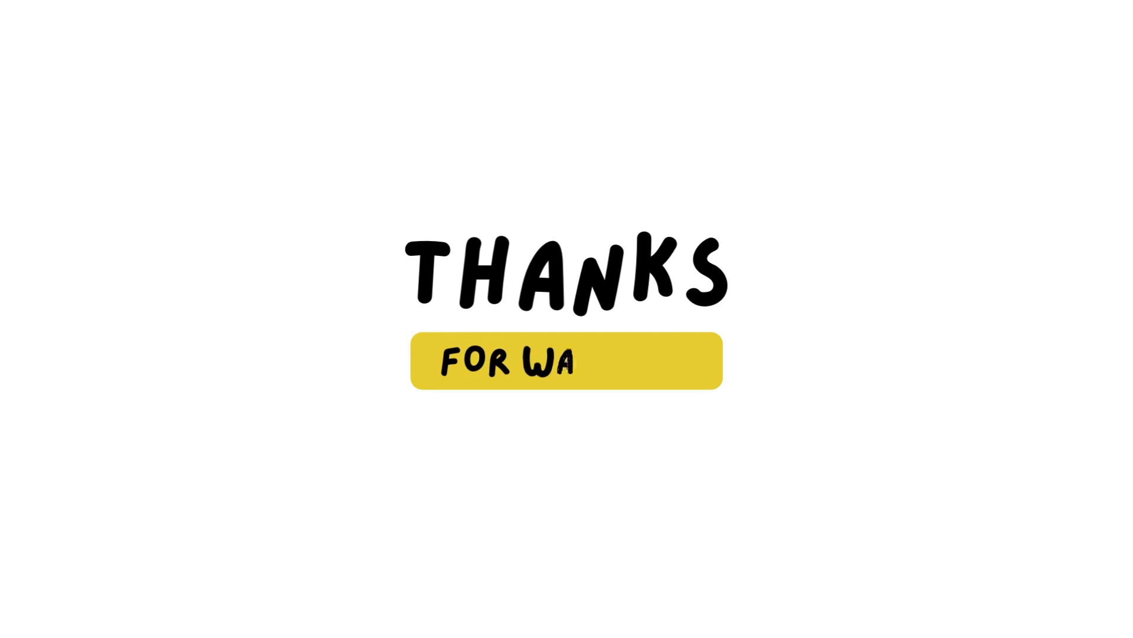